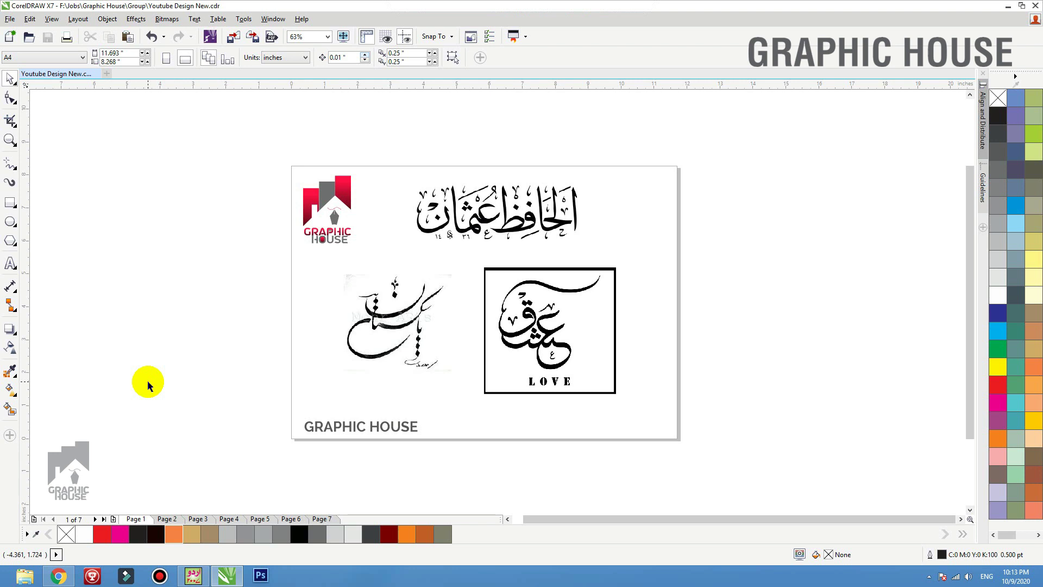
# - Browse pages 2 through 7 of the document to preview their artwork, and return to page 1
pyautogui.click(167, 519)
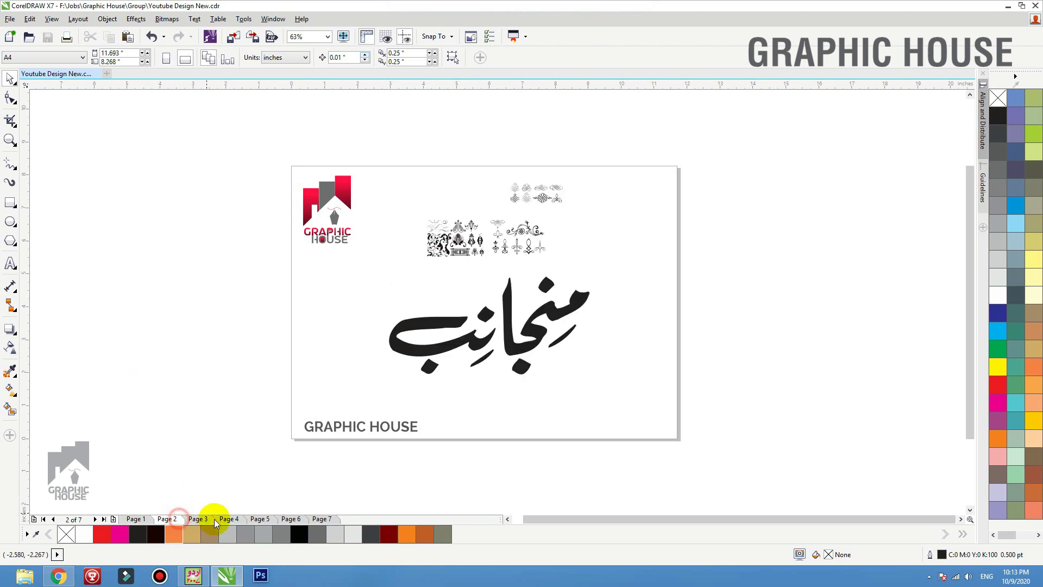
pyautogui.click(198, 519)
pyautogui.click(236, 520)
pyautogui.click(266, 519)
pyautogui.click(296, 519)
pyautogui.click(319, 519)
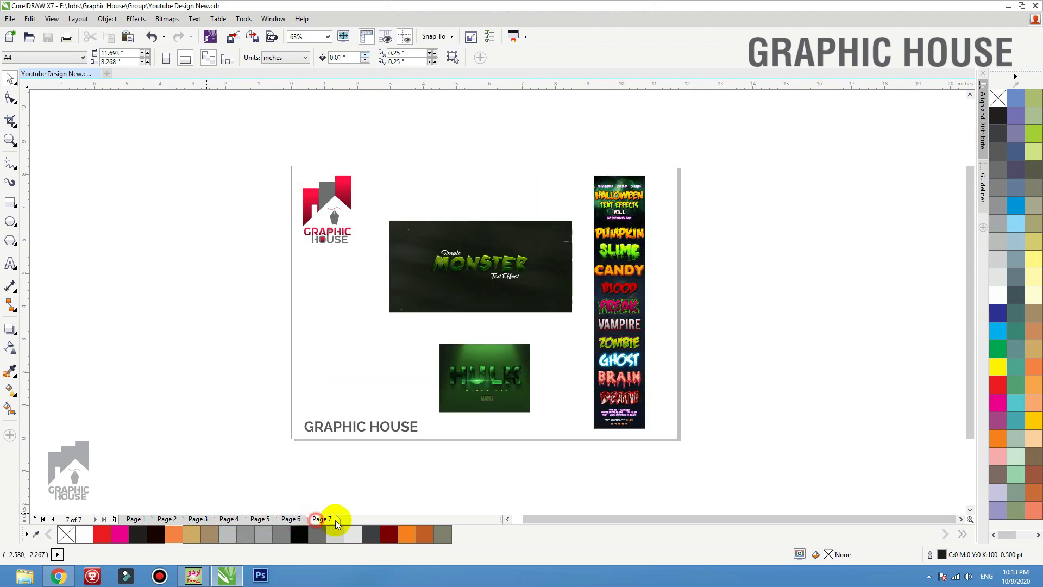
pyautogui.click(136, 519)
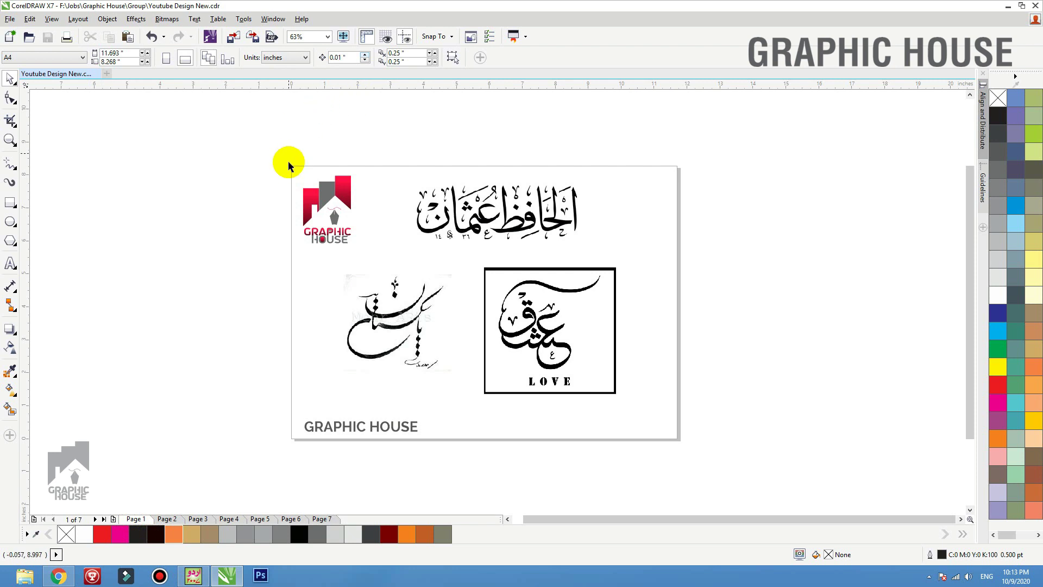
# - Examine the three calligraphy images on page 1: the name artwork, the framed LOVE design and the handwritten sample
pyautogui.scroll(2, 717, 454)
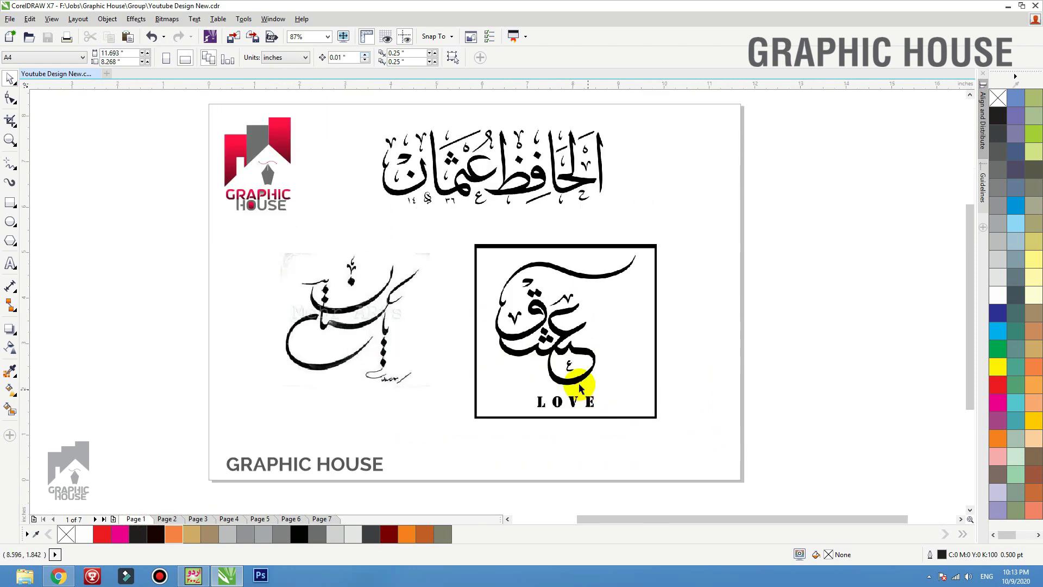
pyautogui.click(476, 186)
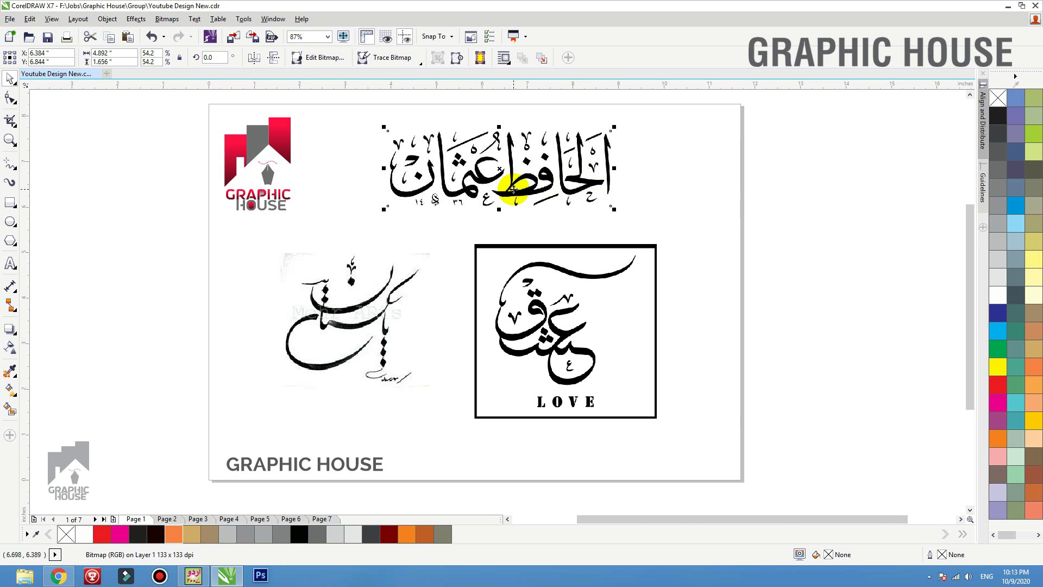
pyautogui.moveTo(513, 189); pyautogui.dragTo(514, 188)
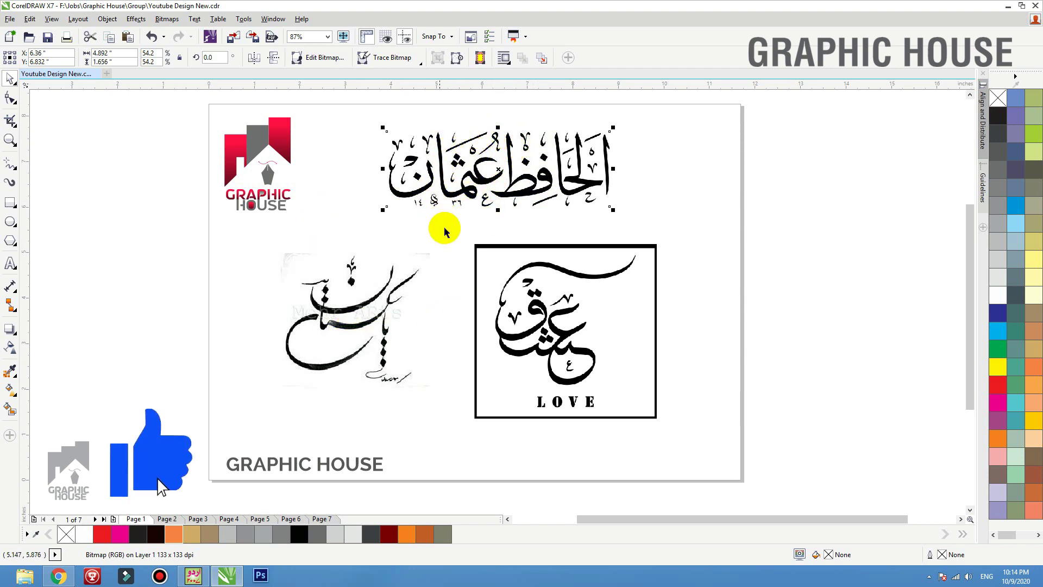
pyautogui.click(541, 307)
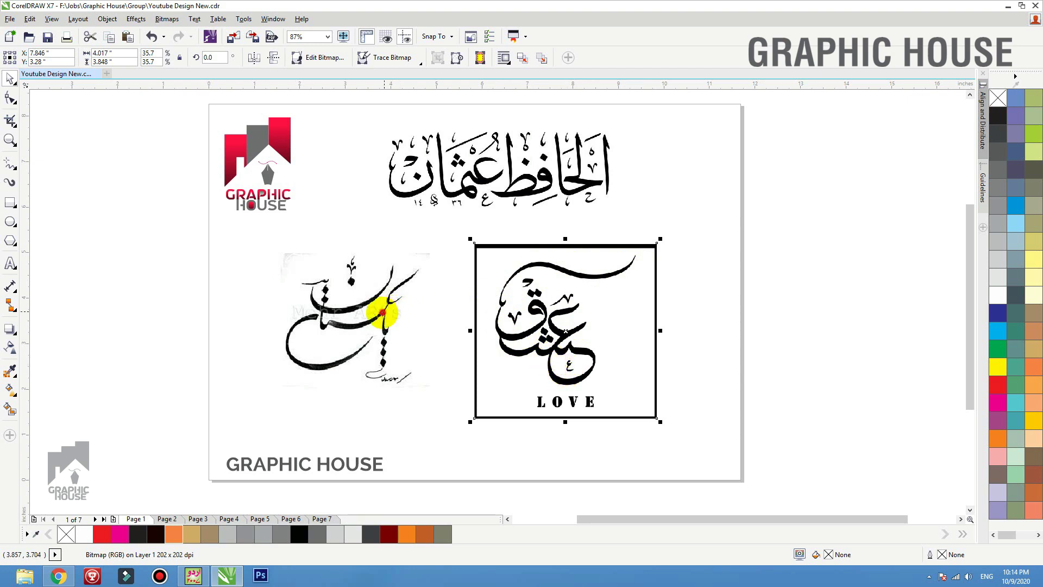
pyautogui.click(383, 311)
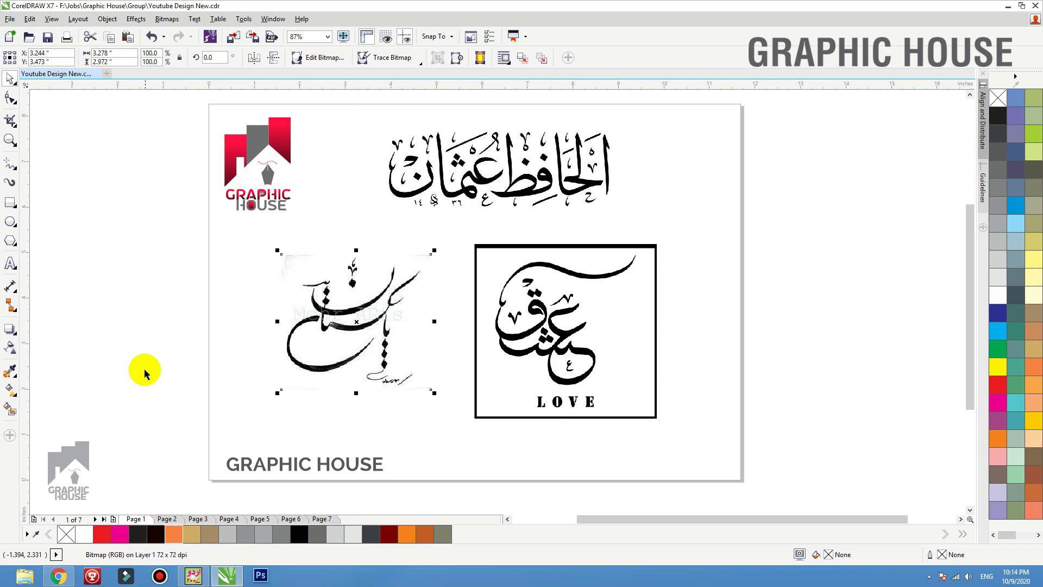
# - On page 2, place an enlarged, slightly rotated swirl ornament over the upper stroke of the calligraphy word's final letter
pyautogui.click(167, 519)
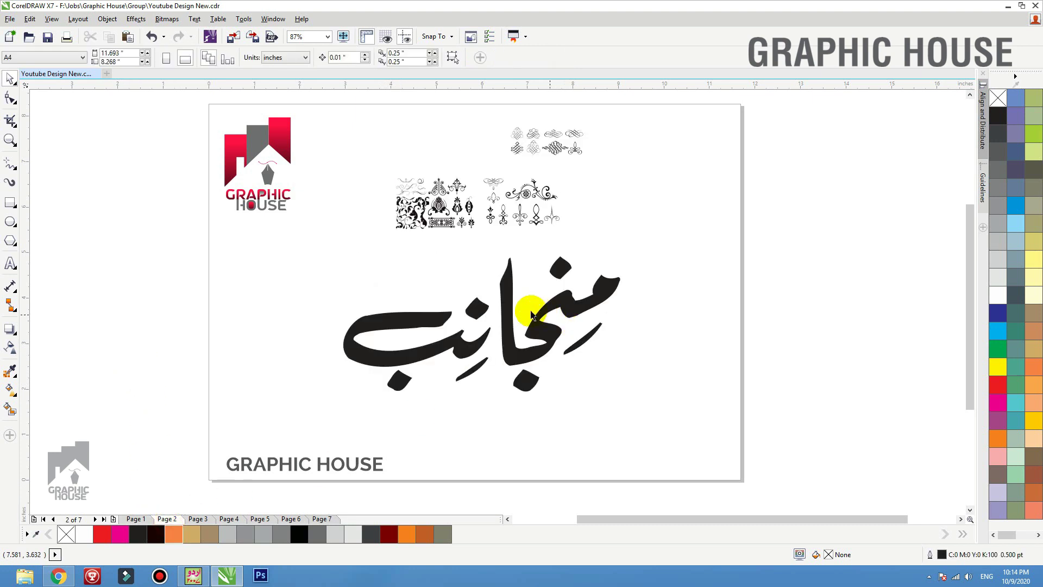
pyautogui.moveTo(512, 308); pyautogui.dragTo(514, 313)
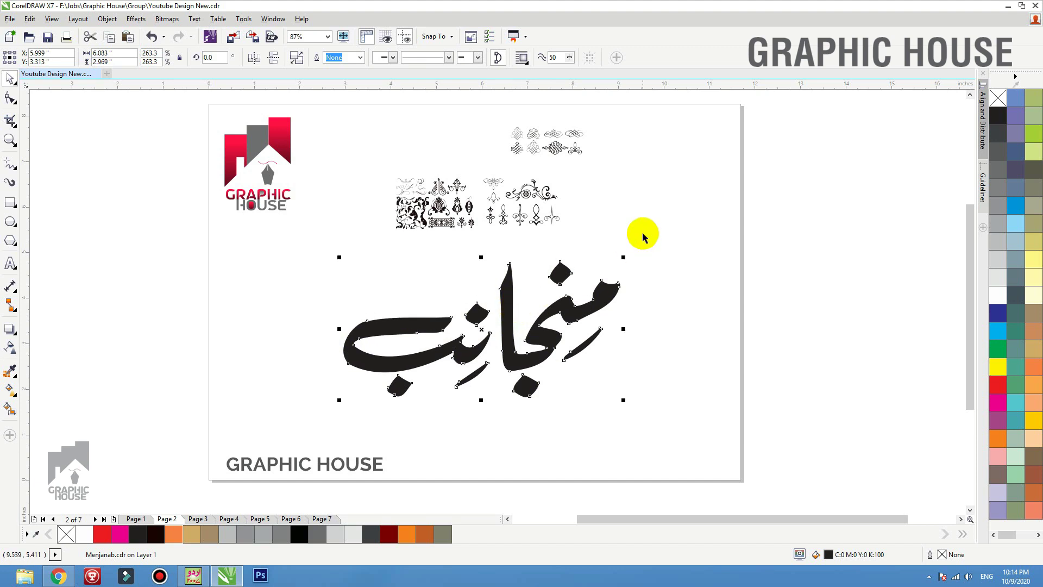
pyautogui.moveTo(543, 197); pyautogui.dragTo(495, 274)
pyautogui.scroll(3, 576, 261)
pyautogui.click(550, 275)
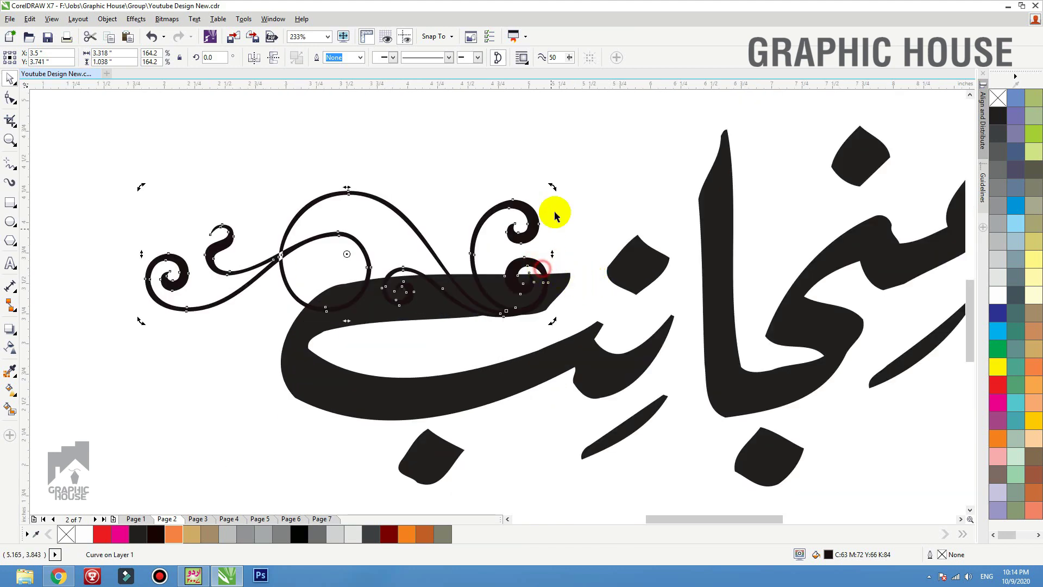
pyautogui.moveTo(552, 187)
pyautogui.mouseDown()
pyautogui.moveTo(553, 175)
pyautogui.moveTo(541, 192)
pyautogui.mouseUp()
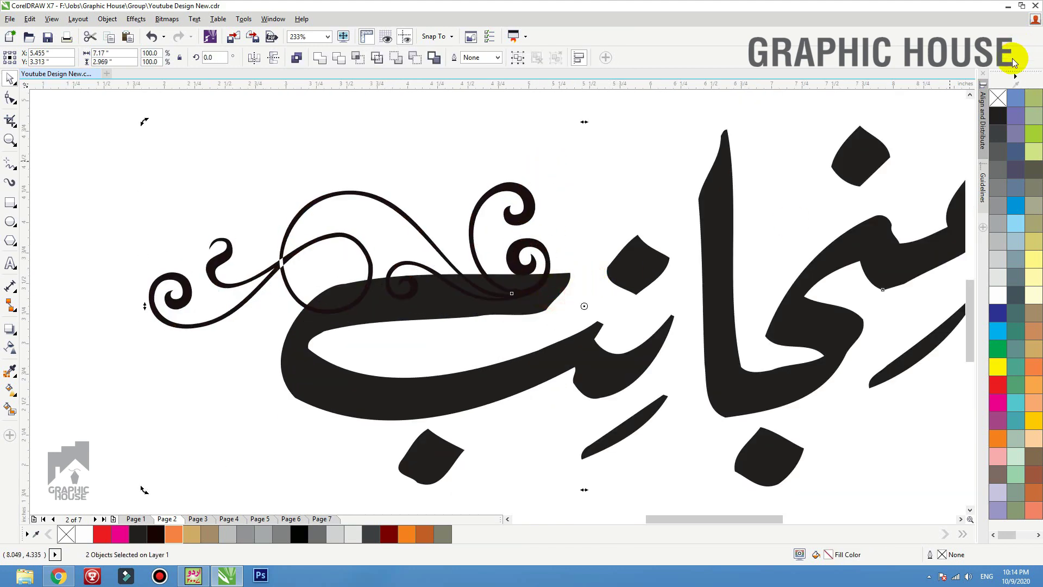
pyautogui.click(506, 124)
pyautogui.scroll(-4, 280, 310)
pyautogui.moveTo(173, 205); pyautogui.dragTo(641, 369)
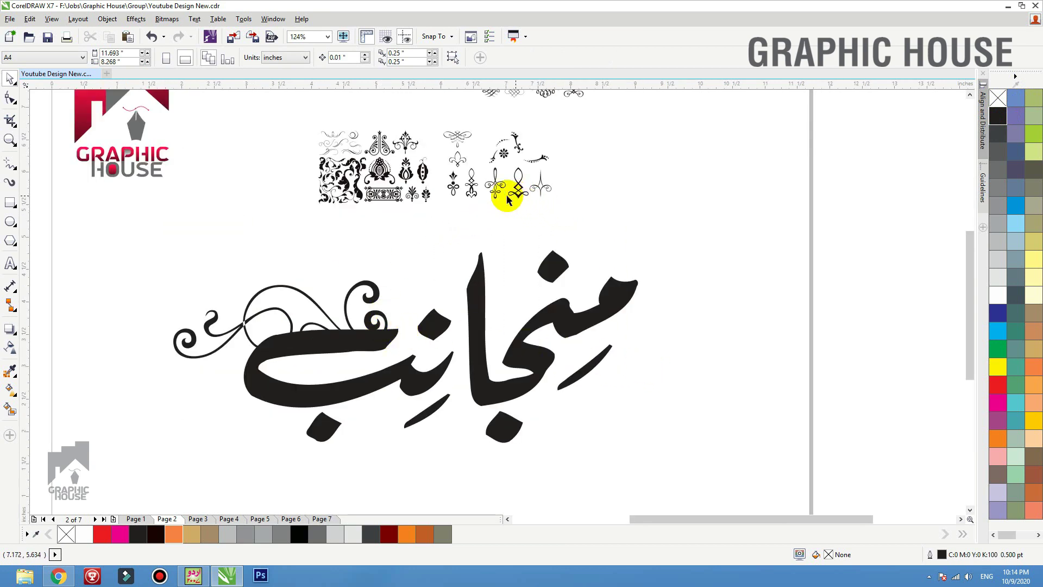
# - Place the looped knot ornament, enlarged to about 2.21 by 1.33 inches, under the dot below the tall letter and fill it black
pyautogui.click(493, 188)
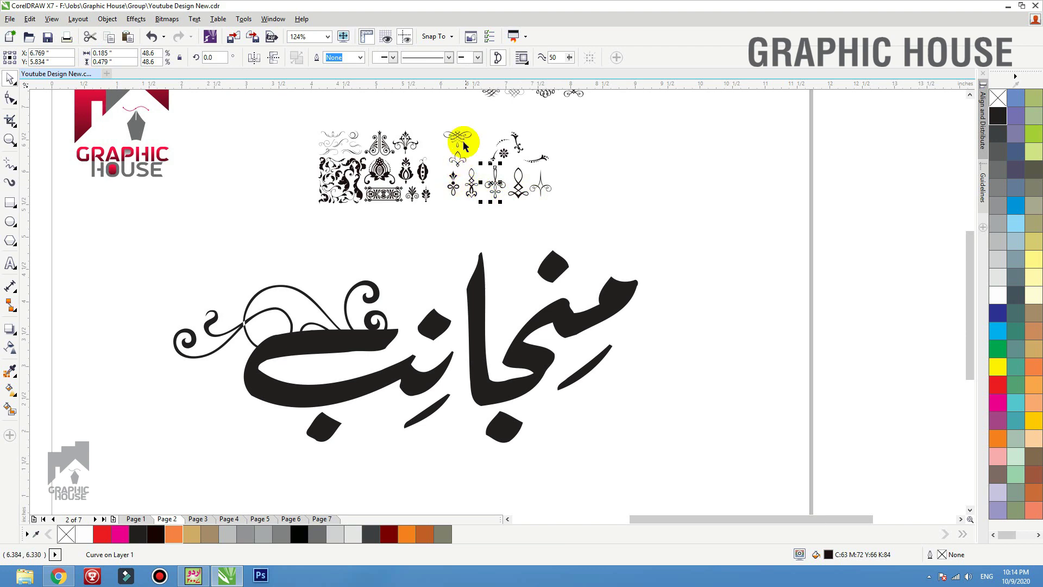
pyautogui.moveTo(458, 136); pyautogui.dragTo(801, 215)
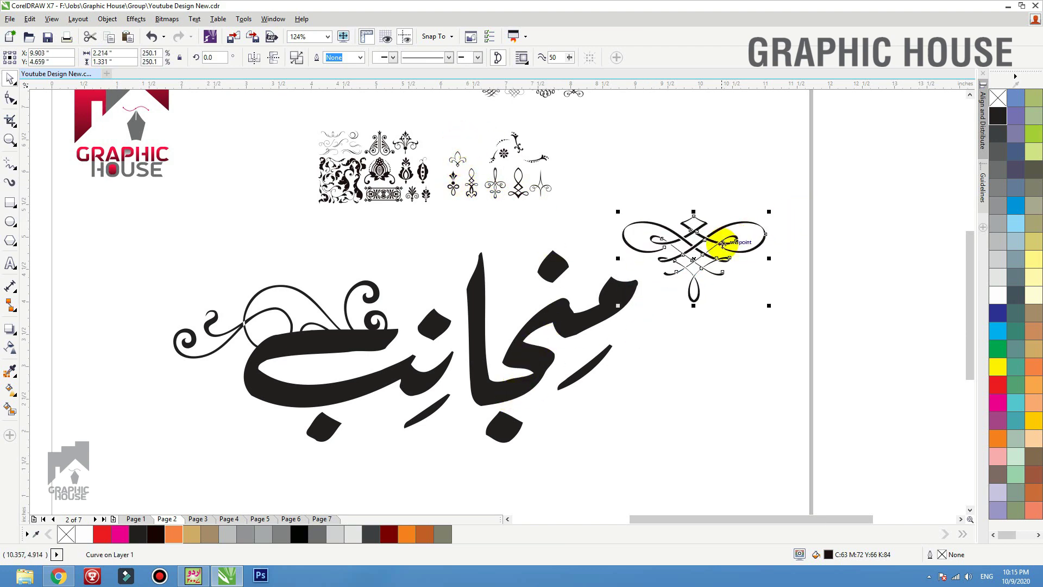
pyautogui.moveTo(701, 207); pyautogui.dragTo(559, 433)
pyautogui.moveTo(689, 274); pyautogui.dragTo(494, 473)
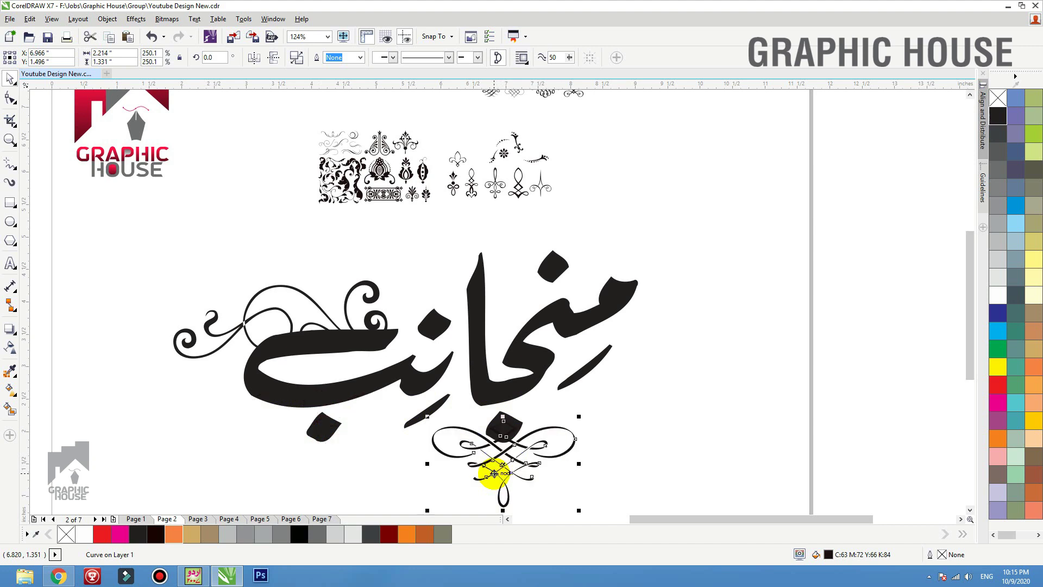
pyautogui.click(998, 115)
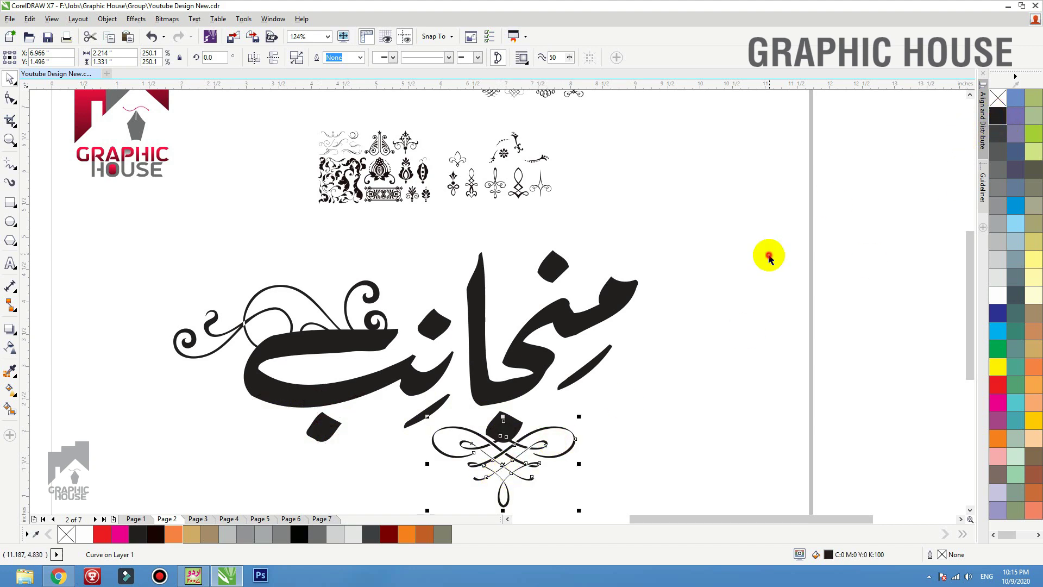
pyautogui.click(769, 257)
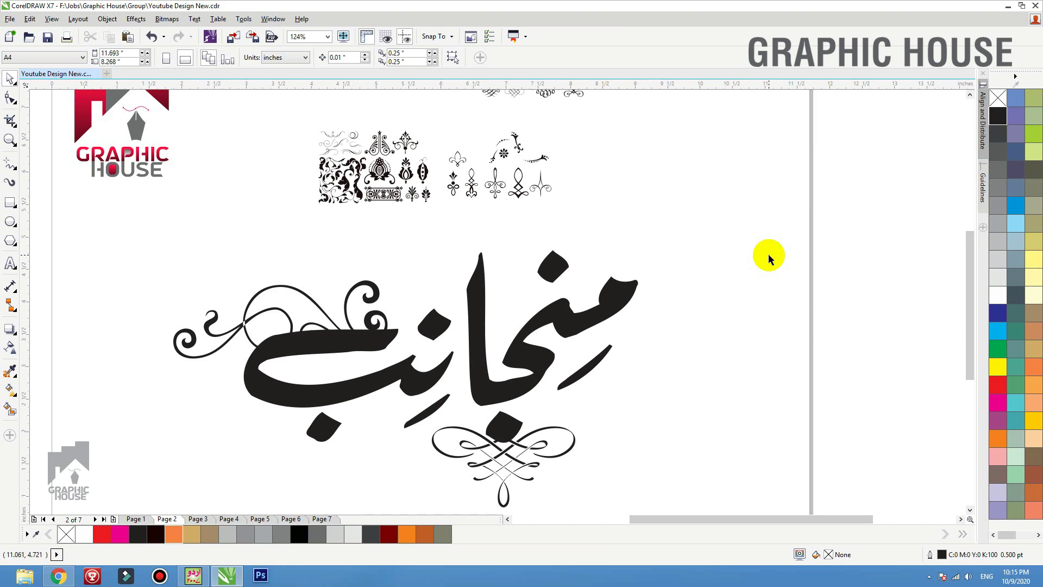
# - Place an enlarged pointed vertical ornament over the top of the tall letter in the calligraphy word
pyautogui.moveTo(471, 186)
pyautogui.mouseDown()
pyautogui.moveTo(483, 275)
pyautogui.moveTo(512, 199)
pyautogui.mouseUp()
pyautogui.moveTo(494, 263); pyautogui.dragTo(476, 284)
pyautogui.click(810, 268)
pyautogui.click(549, 311)
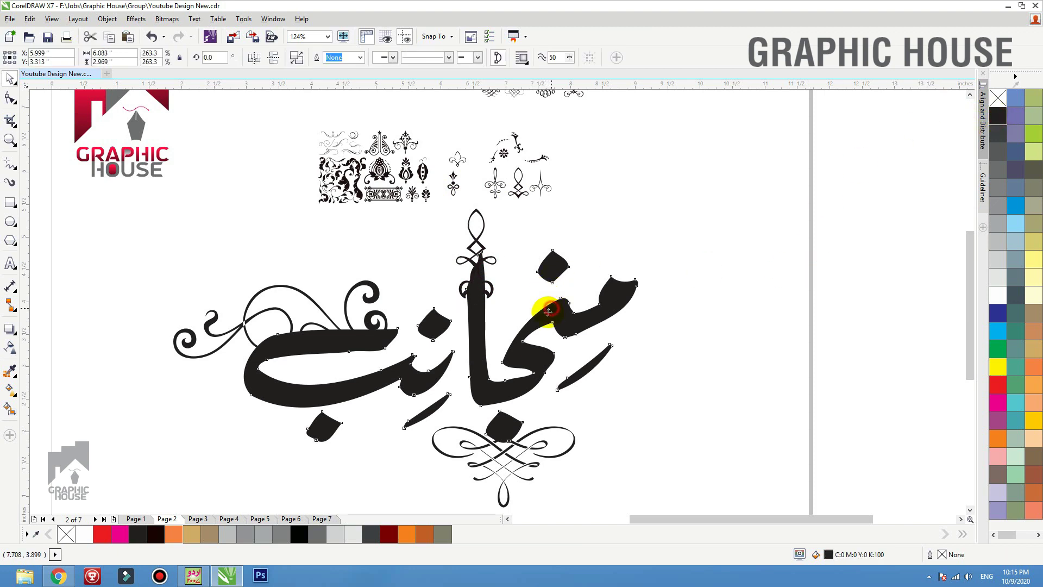
pyautogui.click(729, 221)
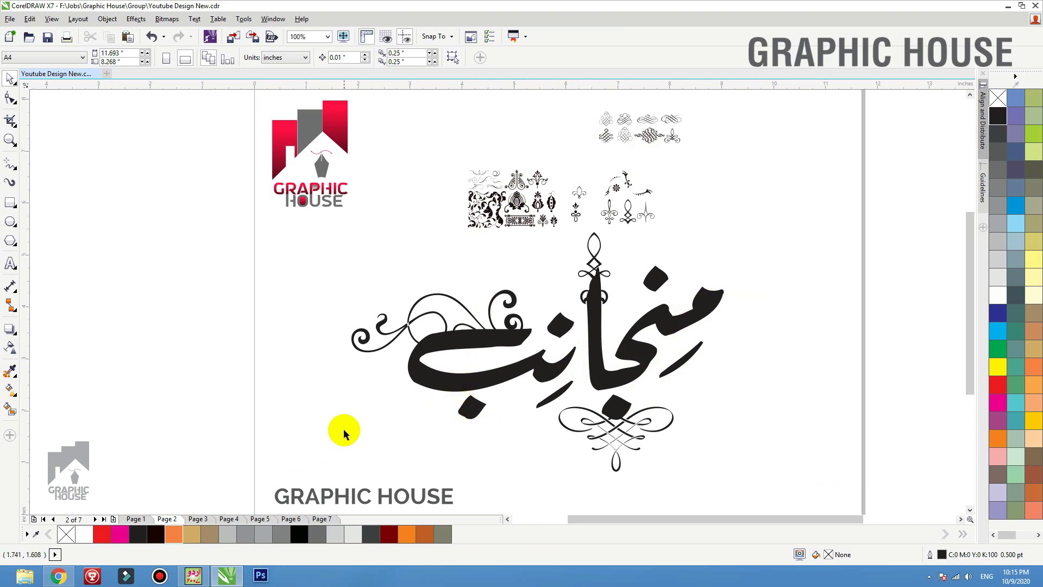
# - Open page 3 and examine the Kelk 2010 software box and the calligraphy screenshot up close
pyautogui.click(196, 520)
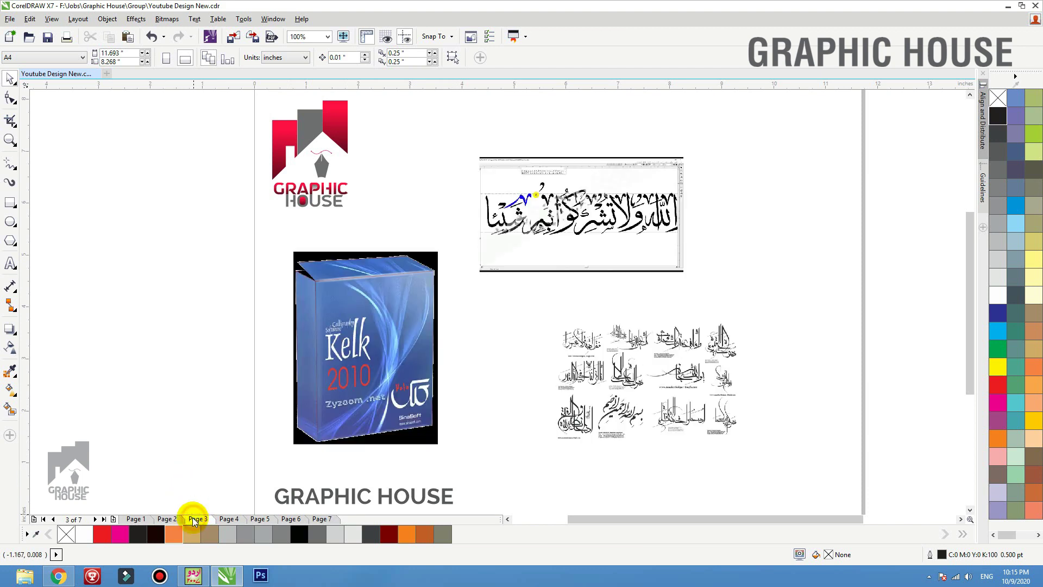
pyautogui.click(349, 341)
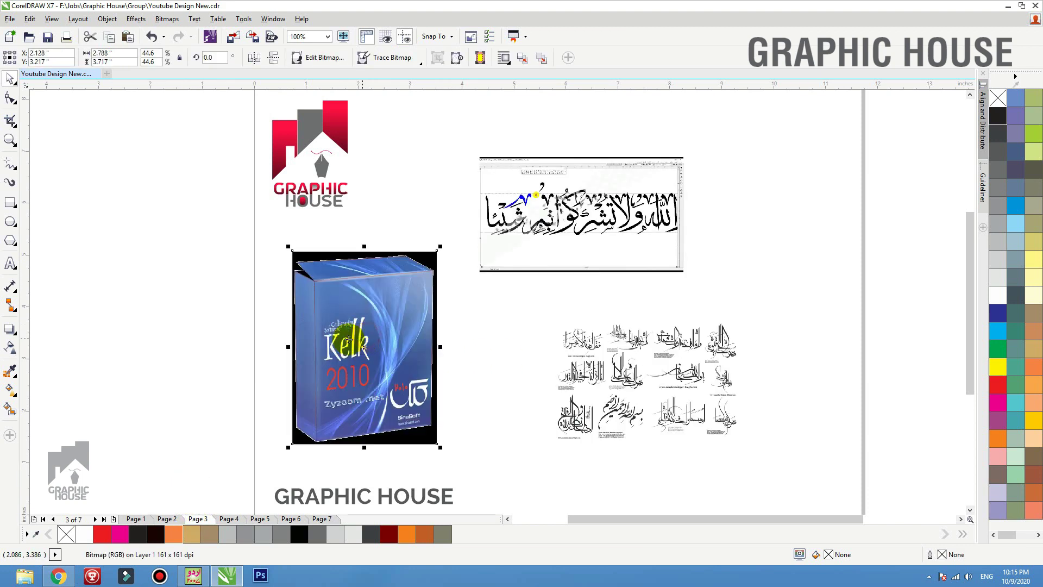
pyautogui.click(264, 340)
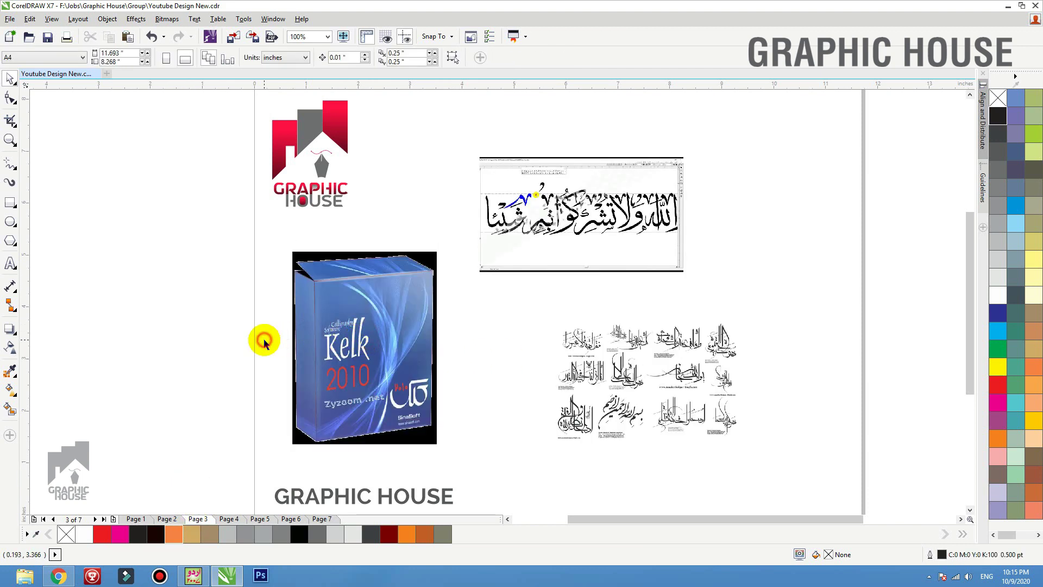
pyautogui.click(355, 383)
pyautogui.click(595, 210)
pyautogui.scroll(3, 598, 210)
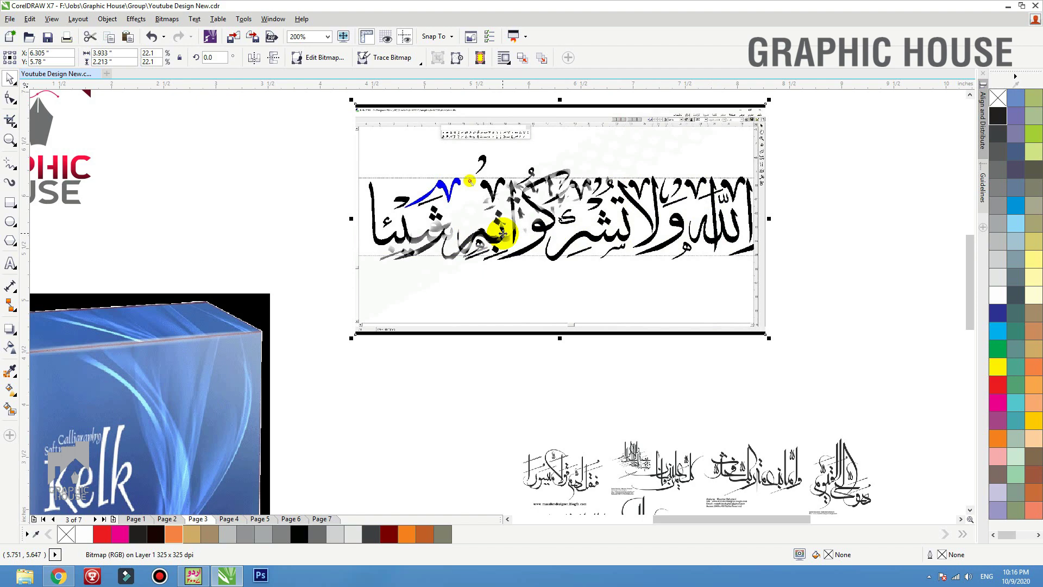
pyautogui.scroll(2, 550, 227)
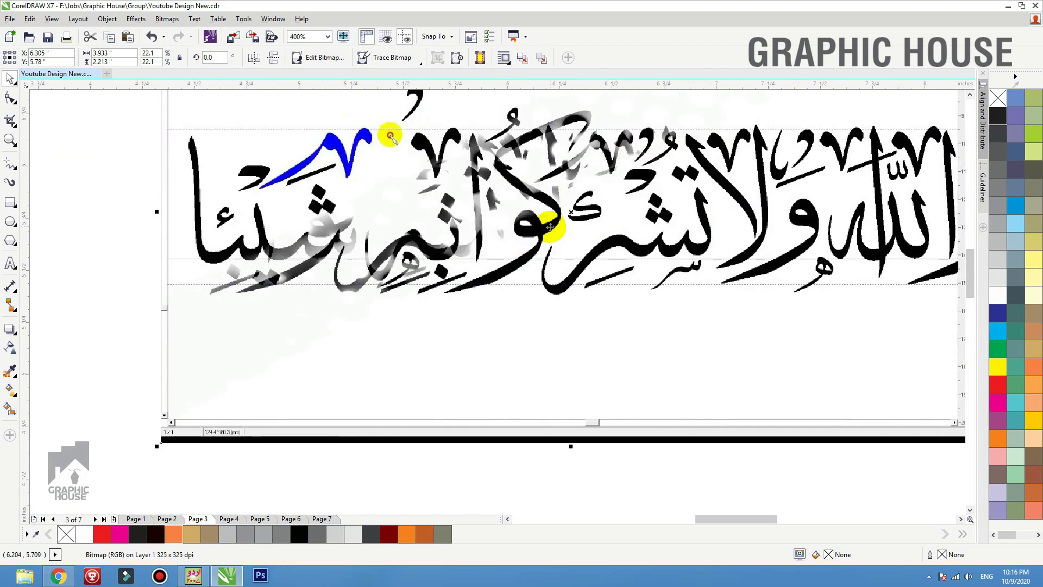
pyautogui.scroll(-2, 549, 228)
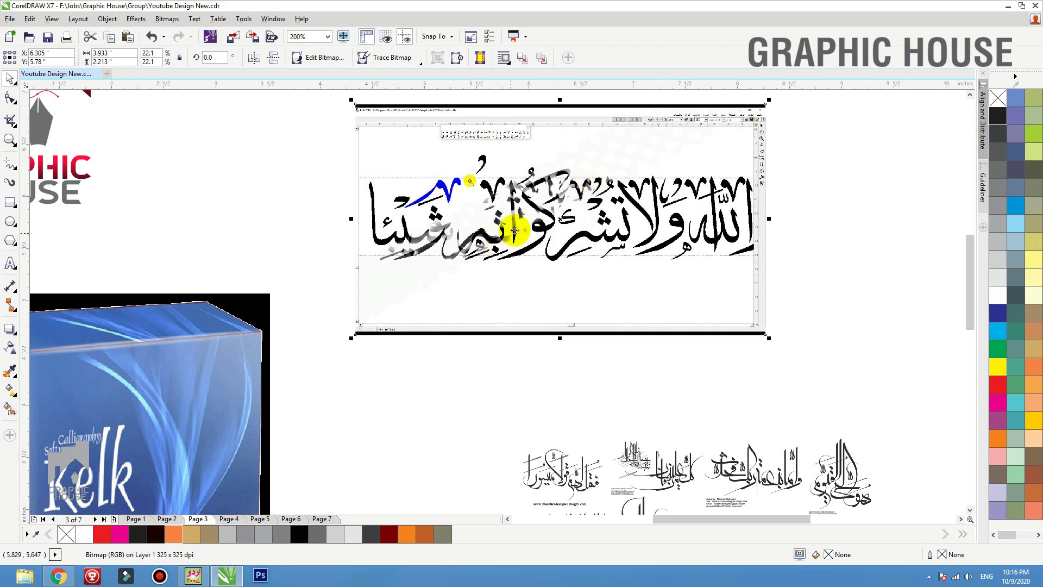
pyautogui.scroll(-2, 515, 230)
# - Examine the sheet of twelve calligraphy compositions on page 3 up close
pyautogui.click(635, 342)
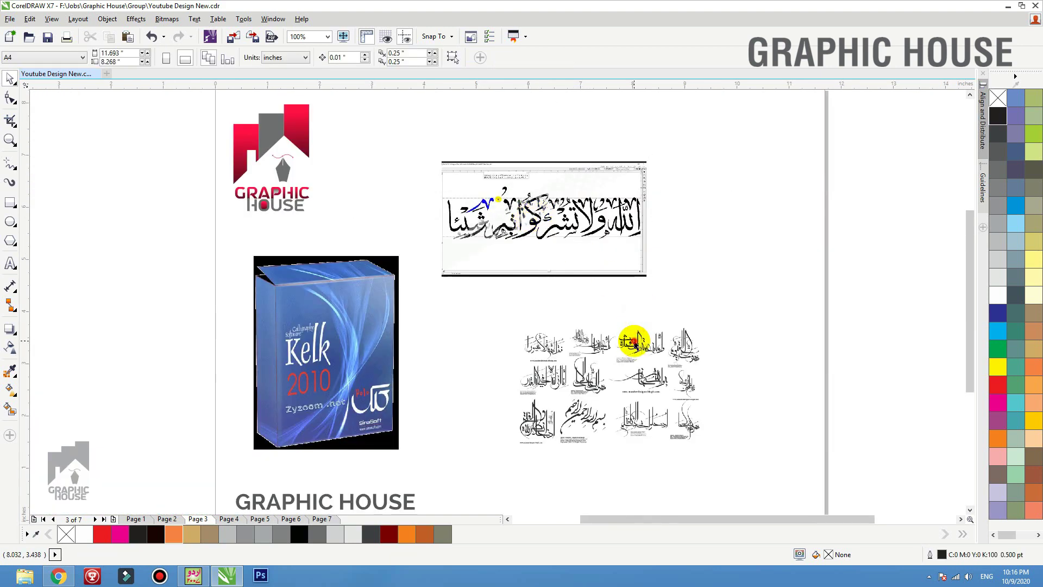
pyautogui.click(635, 343)
pyautogui.scroll(3, 634, 342)
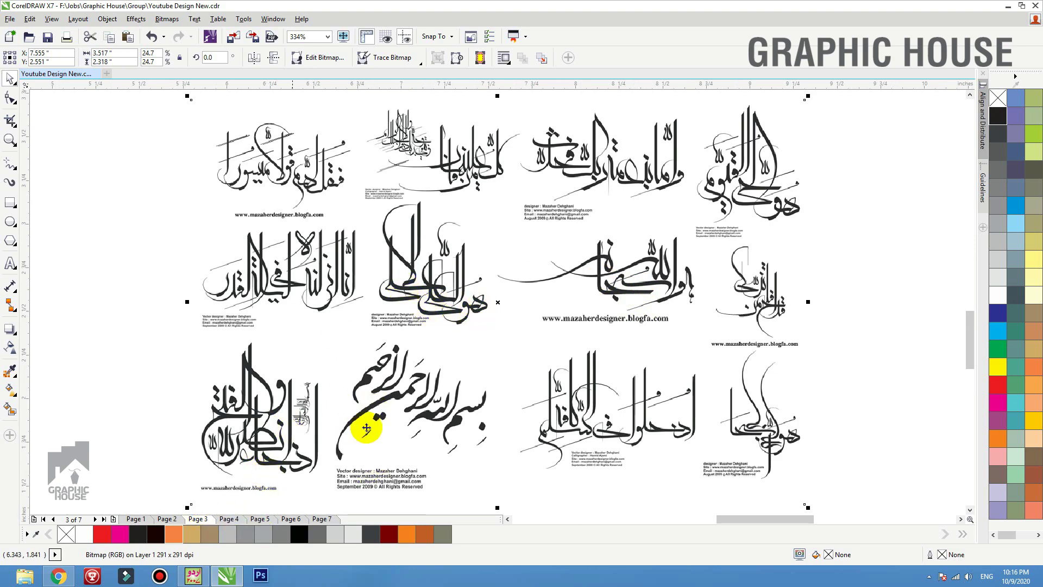
pyautogui.scroll(-2, 627, 369)
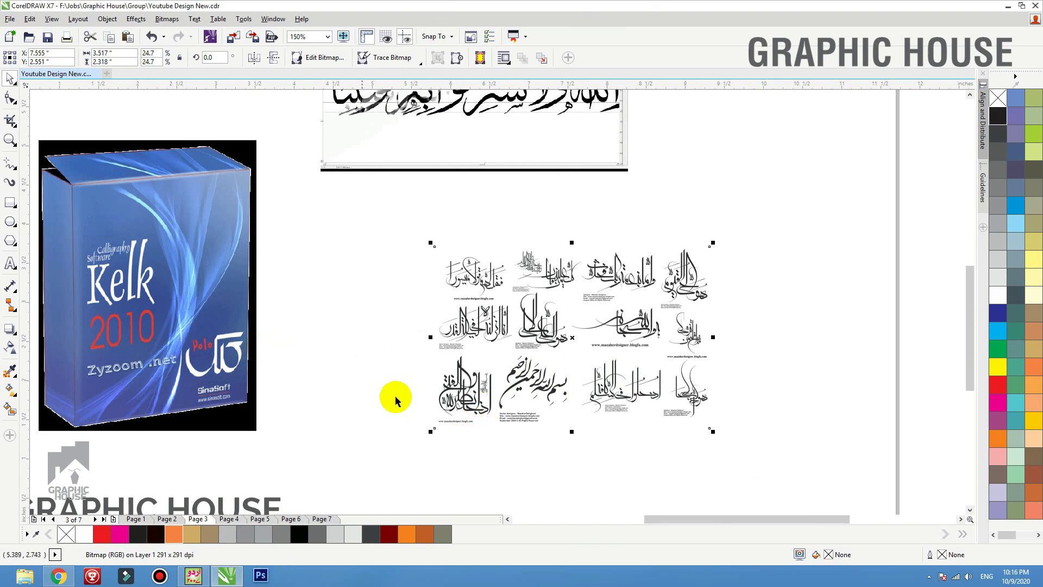
pyautogui.click(358, 365)
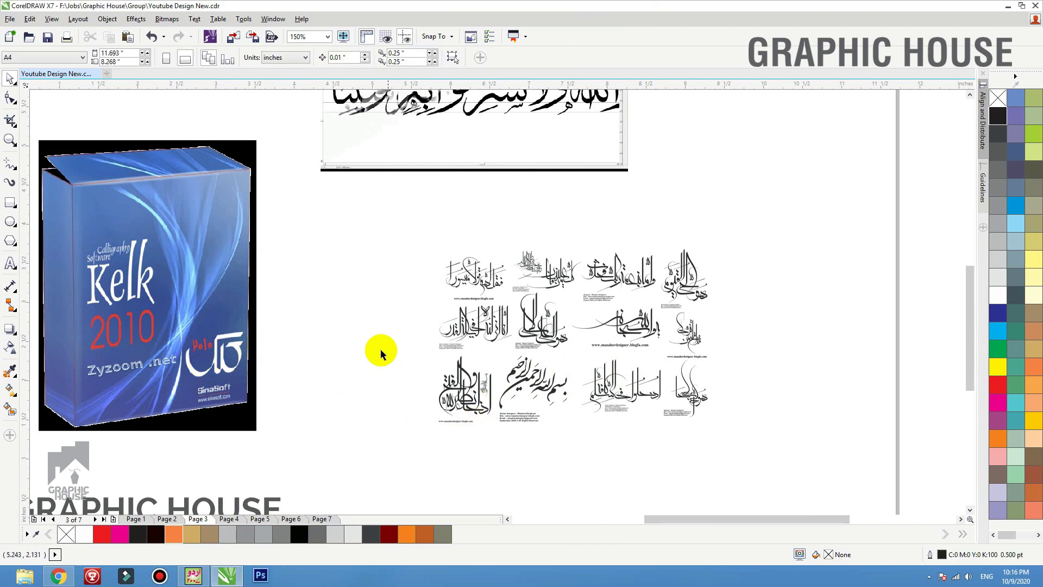
# - Open page 4 and move the reed-pen calligraphy practice image upward to free space below it
pyautogui.click(224, 521)
pyautogui.scroll(-1, 494, 347)
pyautogui.click(467, 322)
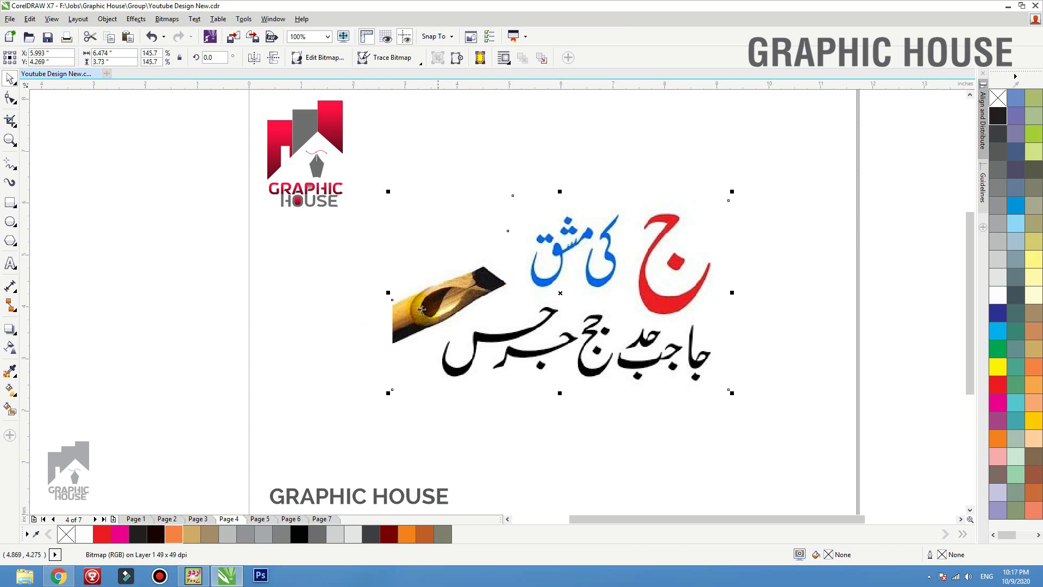
pyautogui.click(313, 335)
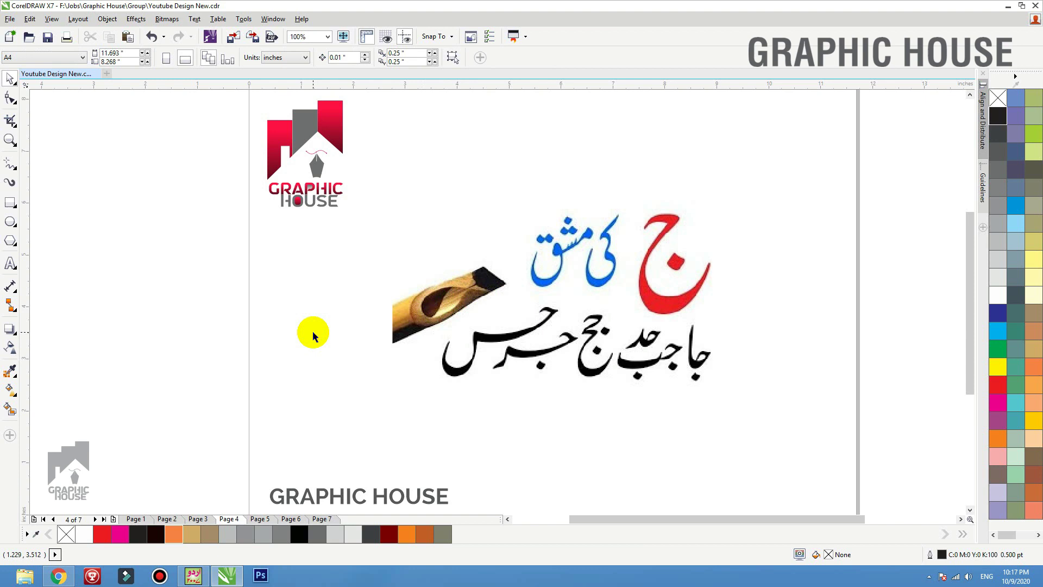
pyautogui.moveTo(442, 348); pyautogui.dragTo(451, 286)
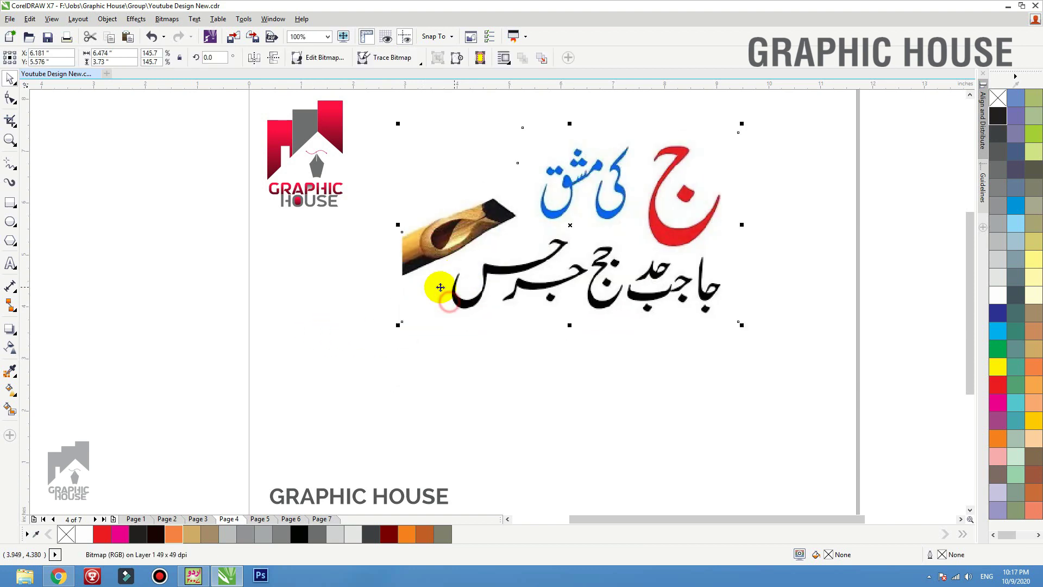
# - Draw two calligraphic letters and an inner dot below the reed-pen practice image with the calligraphic pen of the Artistic Media tool
pyautogui.click(11, 183)
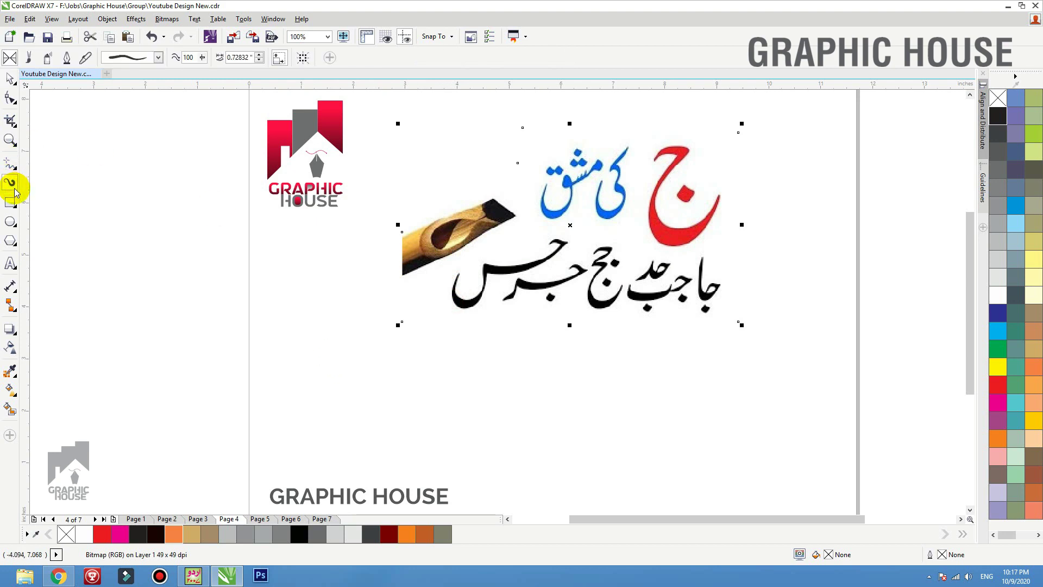
pyautogui.click(67, 57)
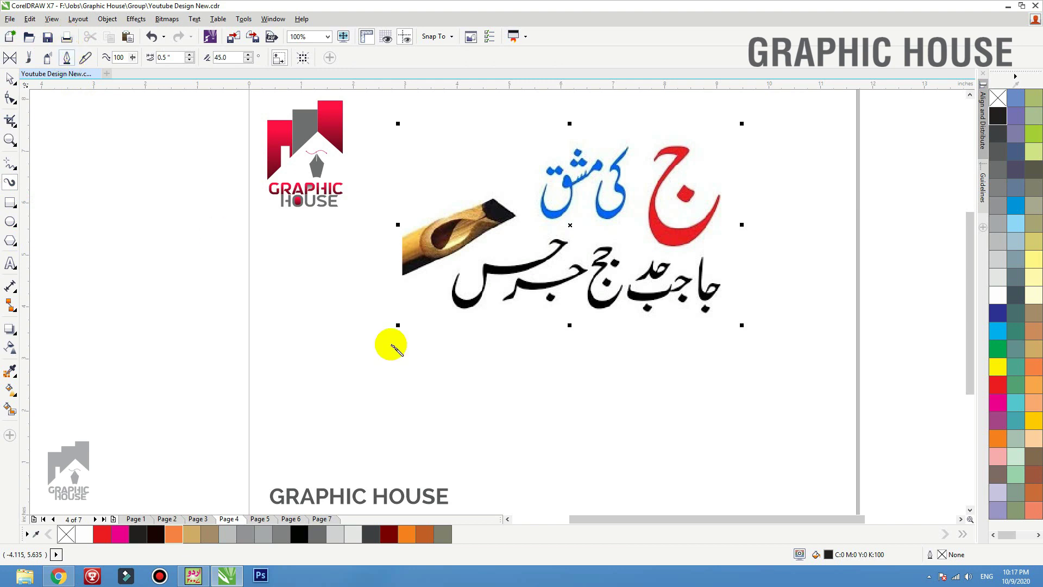
pyautogui.moveTo(405, 383)
pyautogui.mouseDown()
pyautogui.moveTo(440, 456)
pyautogui.moveTo(319, 373)
pyautogui.moveTo(330, 364)
pyautogui.mouseUp()
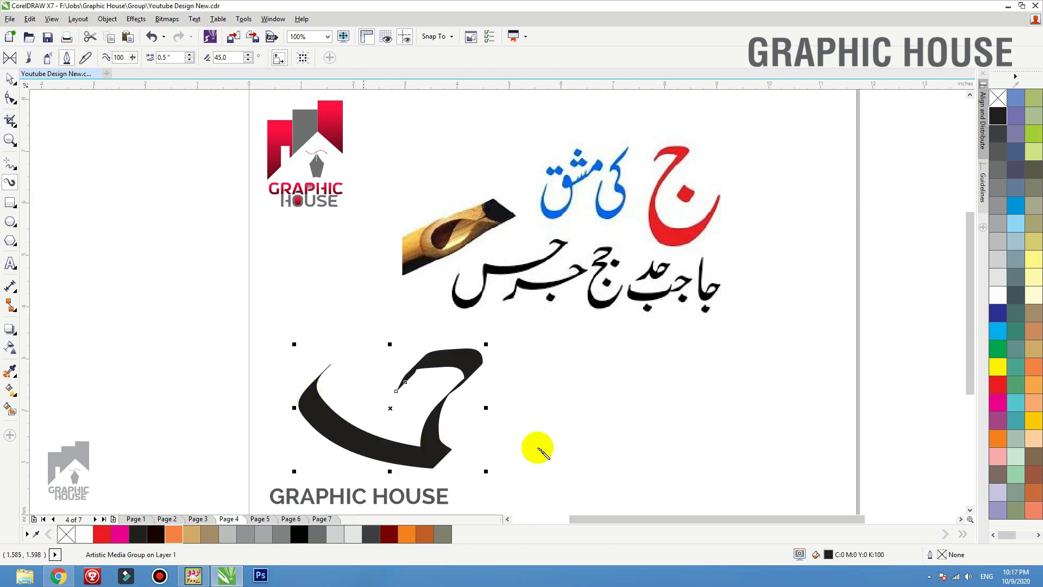
pyautogui.moveTo(593, 340)
pyautogui.mouseDown()
pyautogui.moveTo(733, 337)
pyautogui.moveTo(680, 351)
pyautogui.moveTo(618, 394)
pyautogui.moveTo(641, 441)
pyautogui.moveTo(757, 453)
pyautogui.moveTo(787, 411)
pyautogui.mouseUp()
pyautogui.click(690, 392)
pyautogui.moveTo(697, 398); pyautogui.dragTo(706, 397)
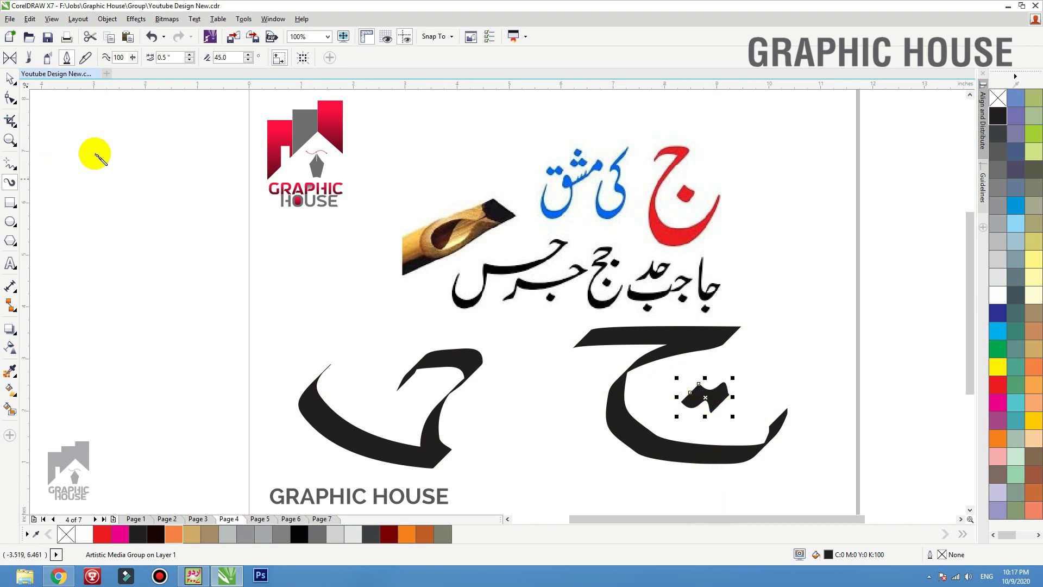
# - Draw a rounded jeem letter with its dot over the page's left edge using the pressure pen
pyautogui.click(85, 58)
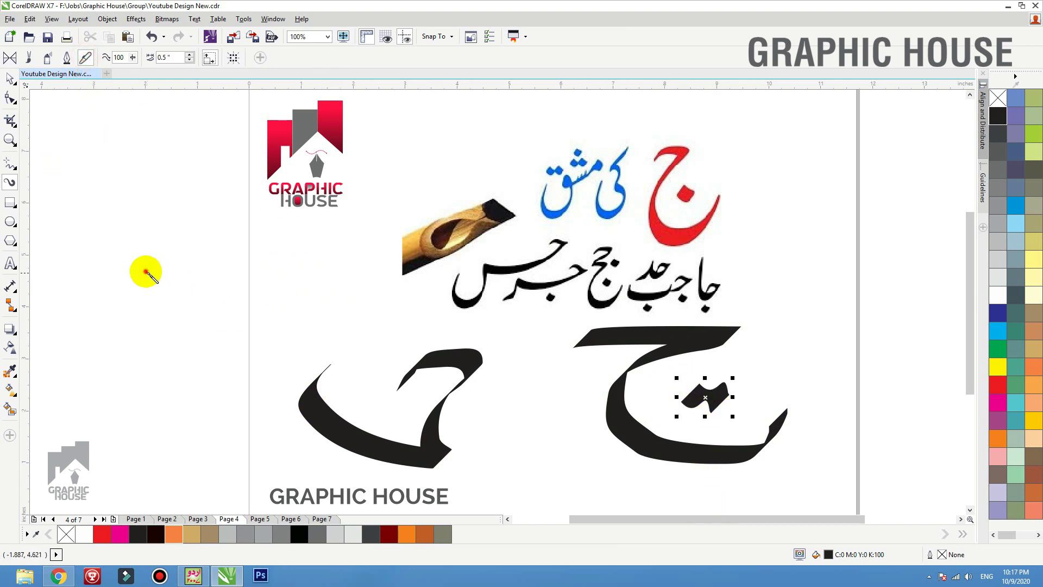
pyautogui.moveTo(145, 271)
pyautogui.mouseDown()
pyautogui.moveTo(285, 268)
pyautogui.moveTo(202, 335)
pyautogui.moveTo(215, 411)
pyautogui.moveTo(350, 391)
pyautogui.mouseUp()
pyautogui.moveTo(270, 353); pyautogui.dragTo(296, 328)
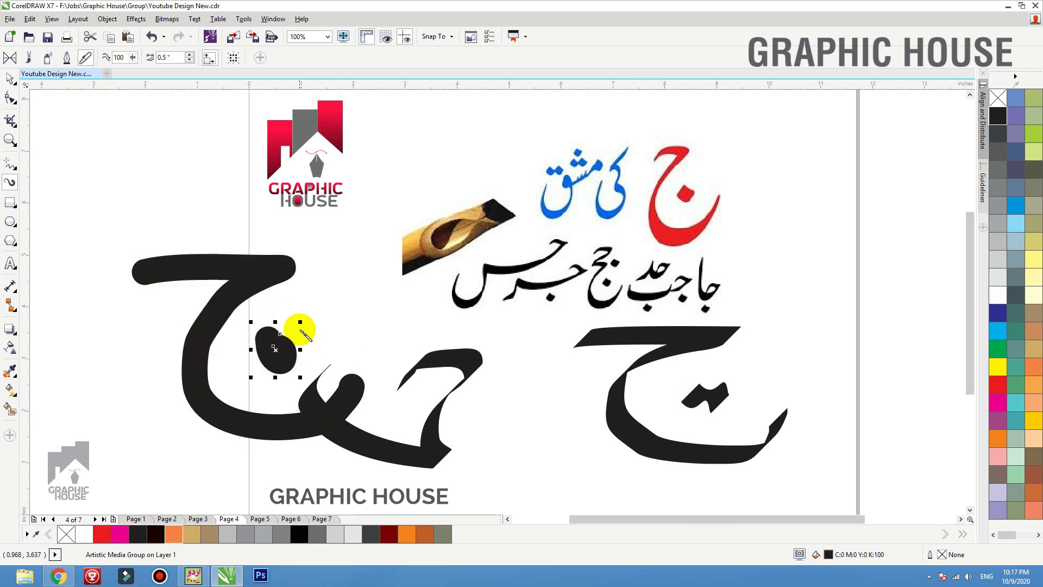
# - Spray Brush Strokes artwork left of the page, and spray more near the logo using the green and yellow spraylist
pyautogui.click(47, 57)
pyautogui.moveTo(59, 304); pyautogui.dragTo(75, 458)
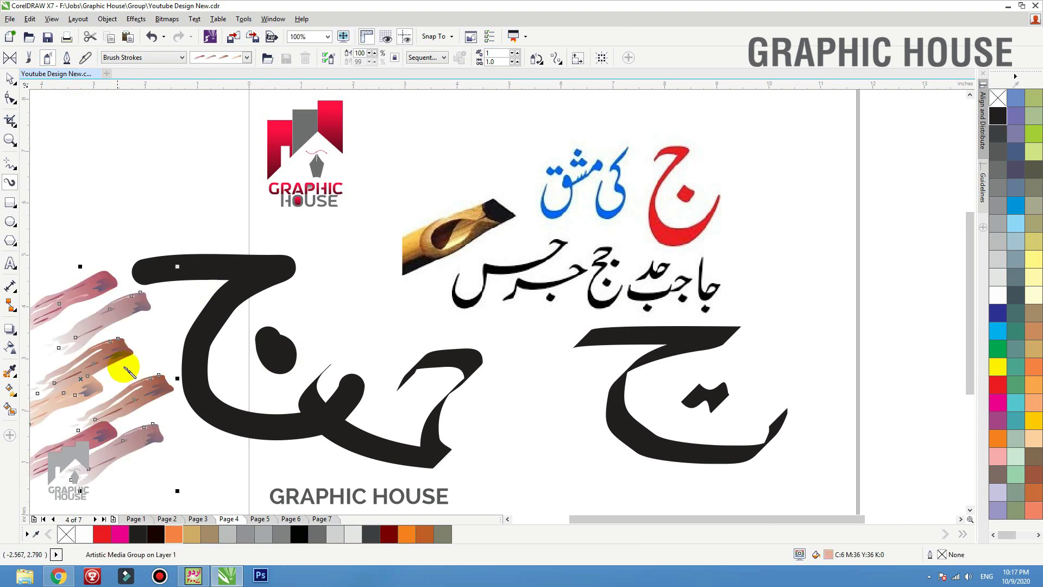
pyautogui.click(218, 57)
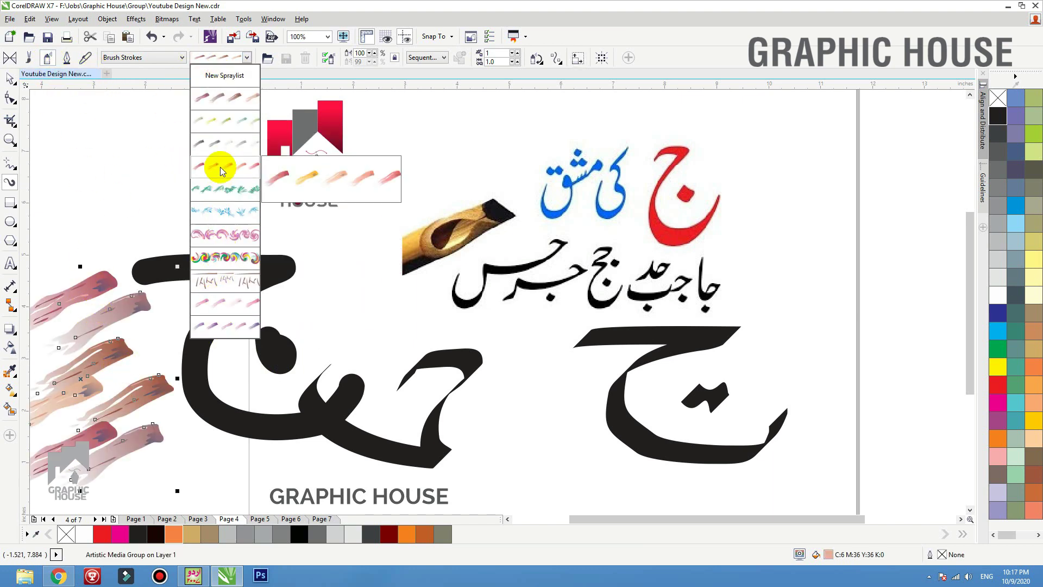
pyautogui.click(220, 121)
pyautogui.moveTo(55, 181)
pyautogui.mouseDown()
pyautogui.moveTo(178, 198)
pyautogui.moveTo(274, 184)
pyautogui.mouseUp()
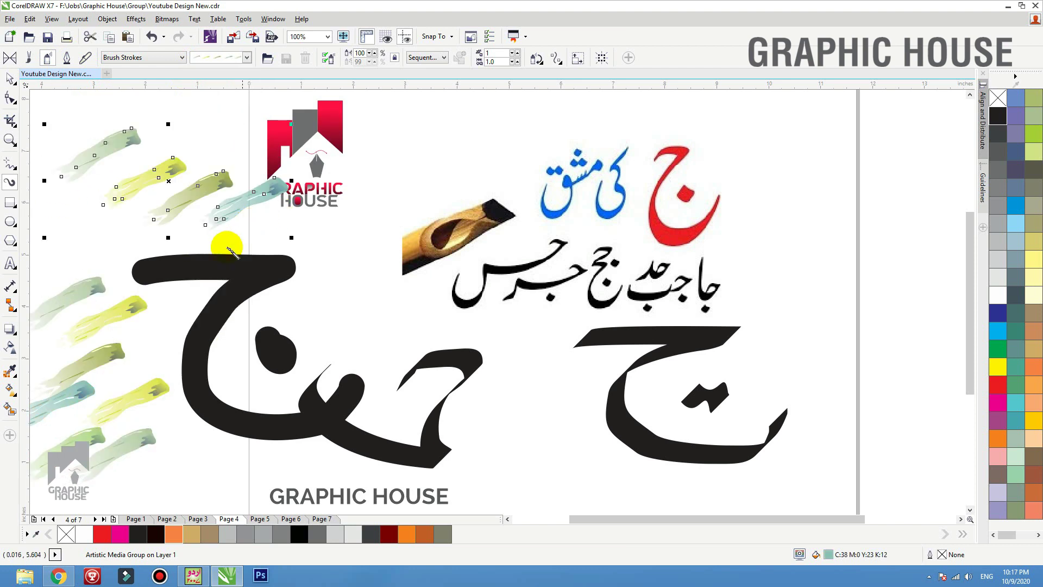
pyautogui.click(151, 57)
pyautogui.click(140, 82)
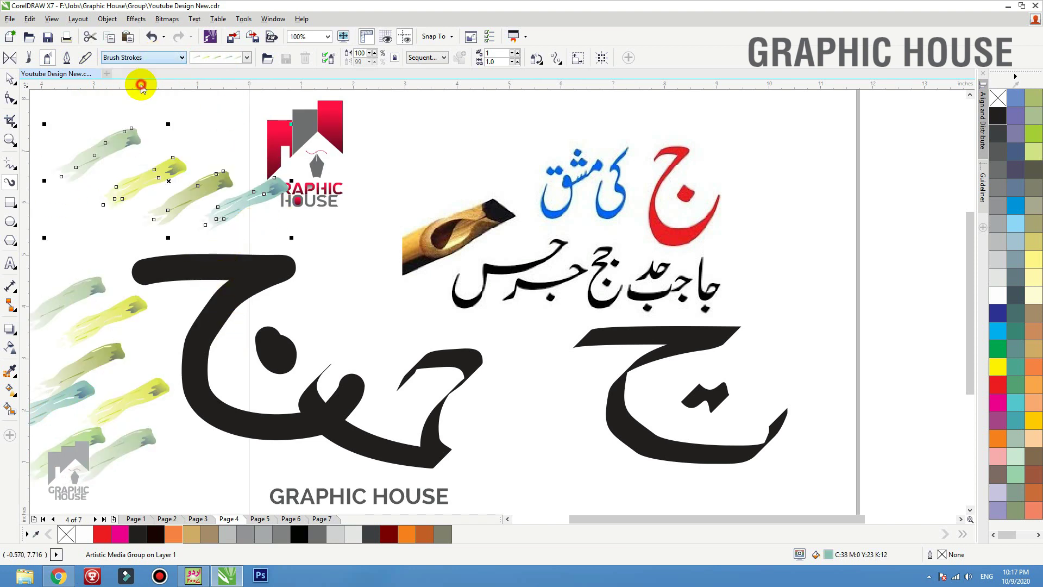
pyautogui.click(201, 125)
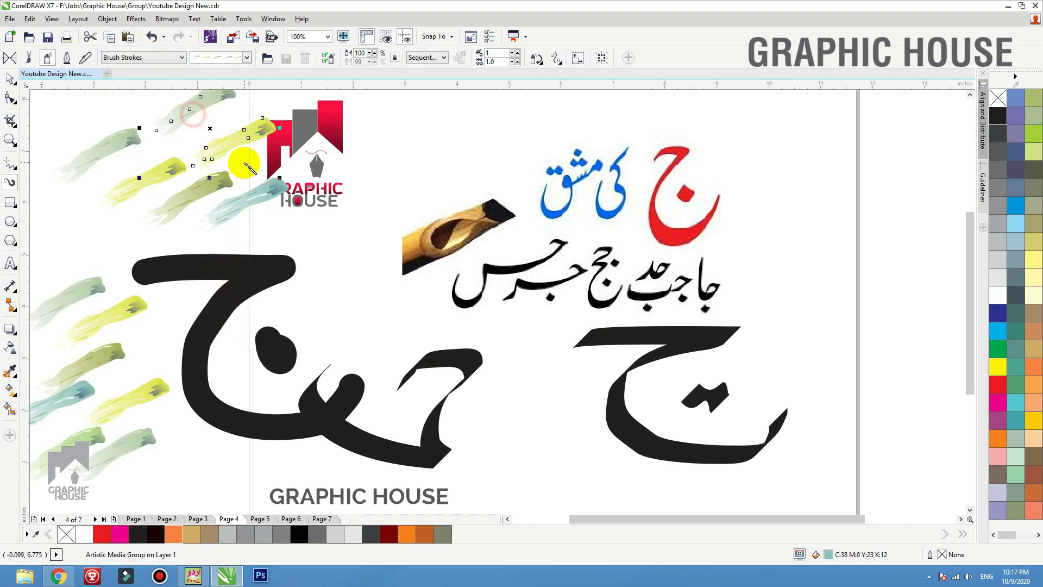
pyautogui.click(220, 58)
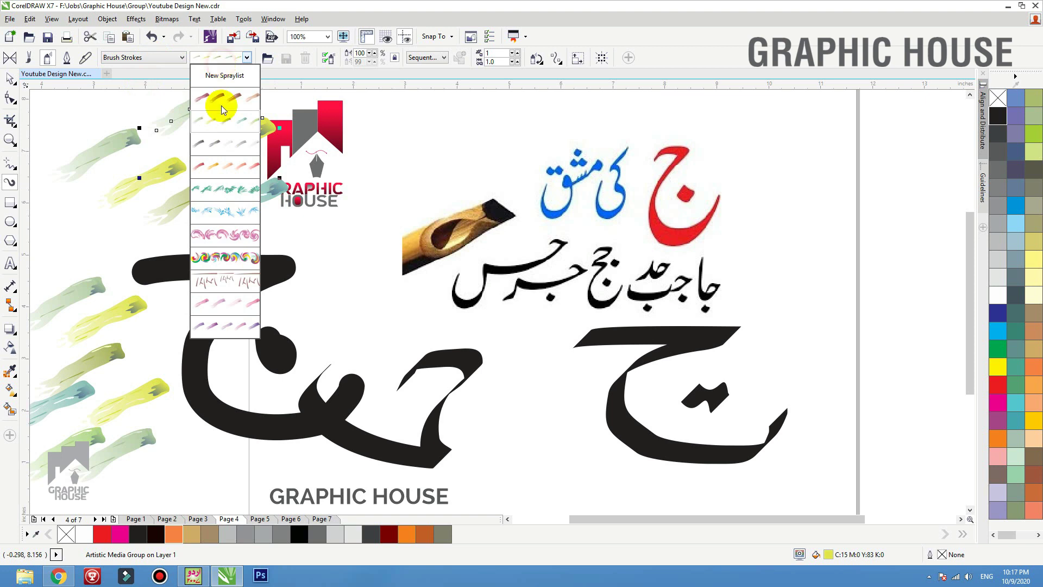
# - Try the Artistic brush by painting a dashed stroke between the logo and the practice image and another one below
pyautogui.click(29, 59)
pyautogui.moveTo(427, 116); pyautogui.dragTo(343, 233)
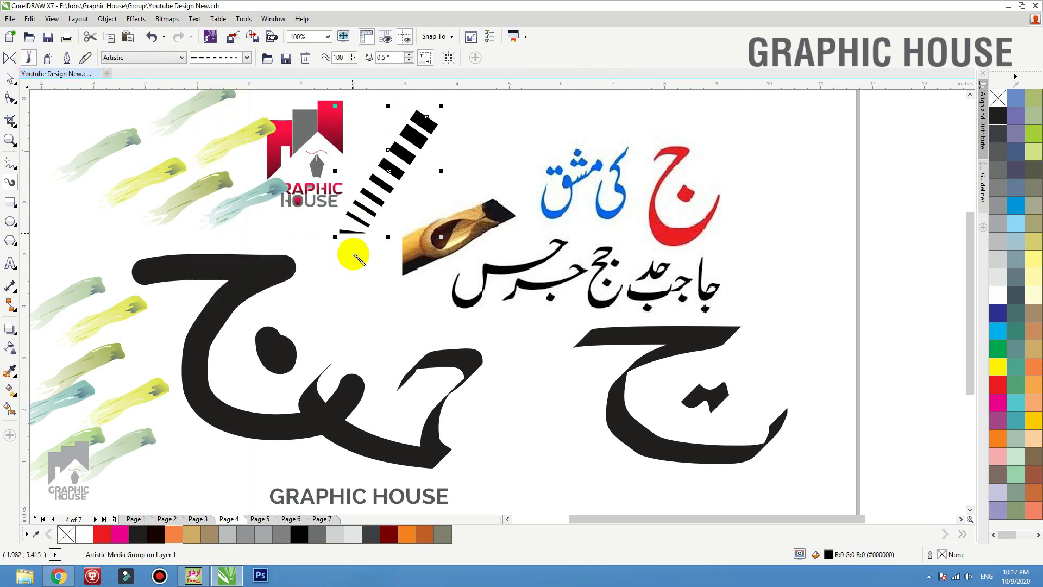
pyautogui.moveTo(357, 306)
pyautogui.mouseDown()
pyautogui.moveTo(440, 342)
pyautogui.moveTo(358, 291)
pyautogui.moveTo(253, 274)
pyautogui.moveTo(590, 349)
pyautogui.moveTo(760, 482)
pyautogui.moveTo(745, 321)
pyautogui.moveTo(775, 318)
pyautogui.mouseUp()
# - Undo all the test strokes drawn around the practice image
pyautogui.hotkey('ctrl', 'z')
pyautogui.hotkey('ctrl', 'z')
pyautogui.hotkey('ctrl', 'z')
pyautogui.hotkey('ctrl', 'z')
pyautogui.hotkey('ctrl', 'z')
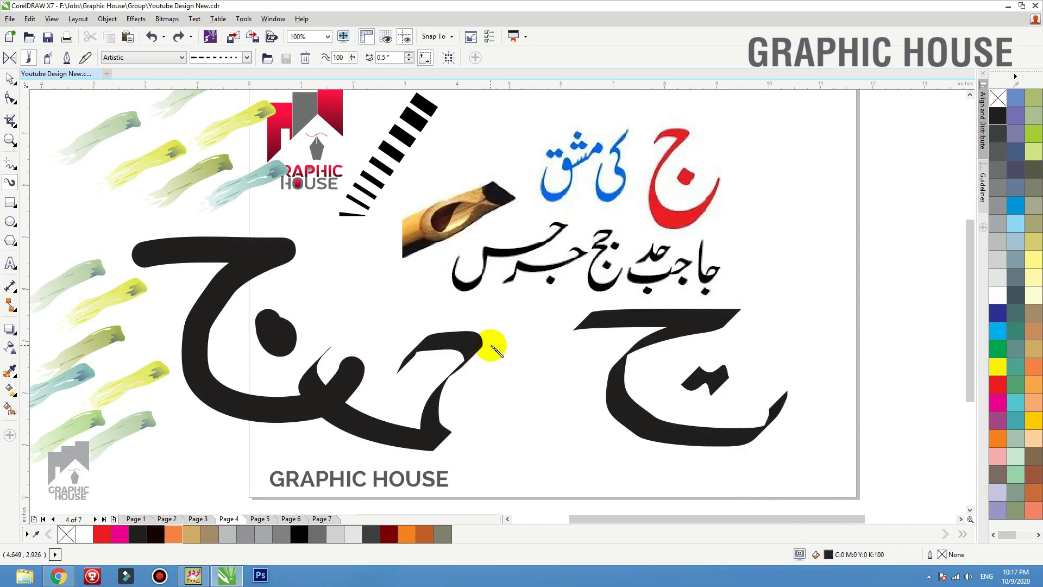
pyautogui.hotkey('ctrl', 'z')
pyautogui.hotkey('ctrl', 'z')
pyautogui.hotkey('ctrl', 'z')
pyautogui.hotkey('ctrl', 'z')
pyautogui.hotkey('ctrl', 'z')
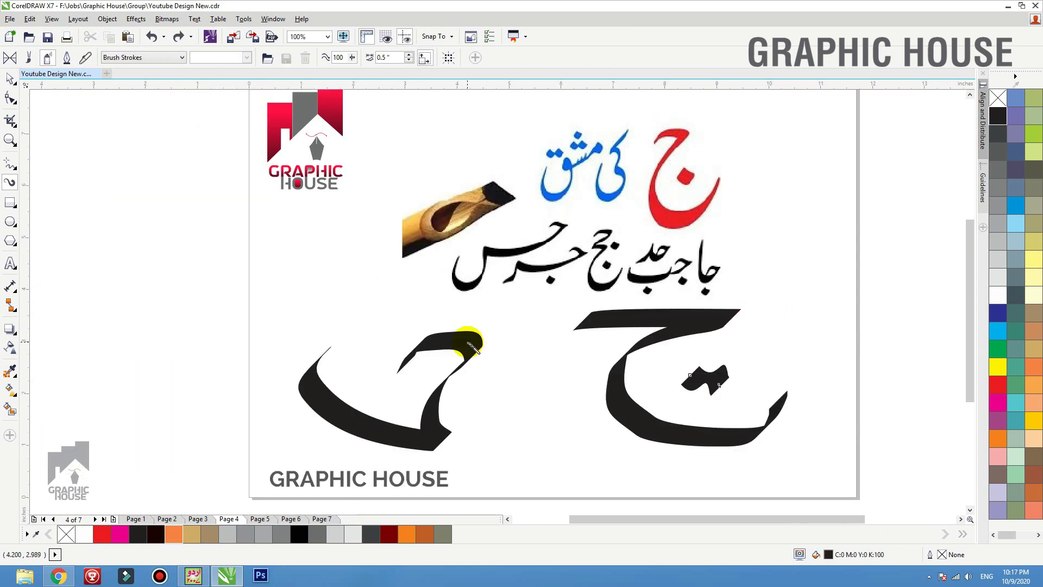
pyautogui.hotkey('ctrl', 'z')
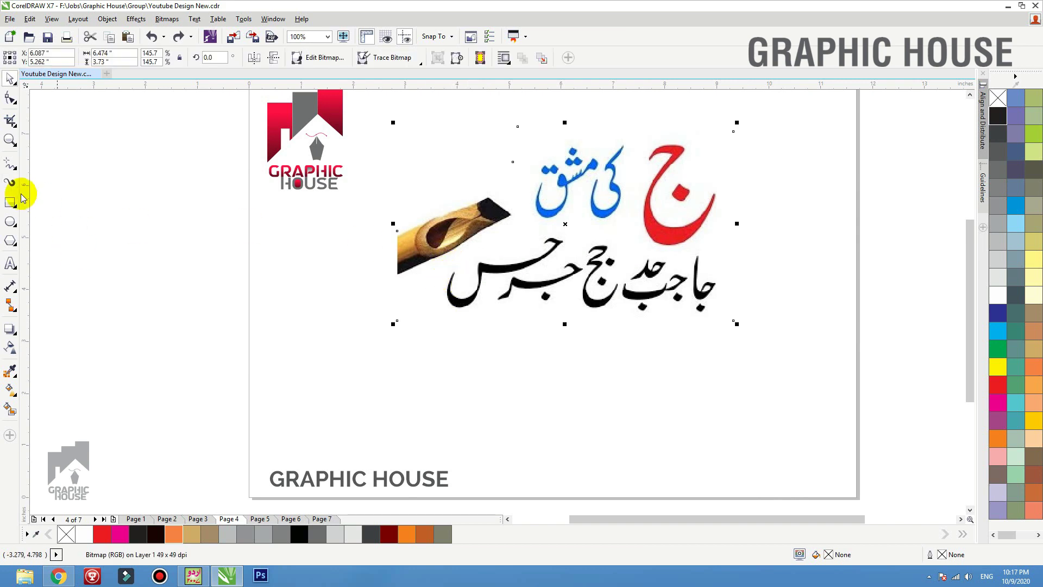
pyautogui.hotkey('ctrl', 'z')
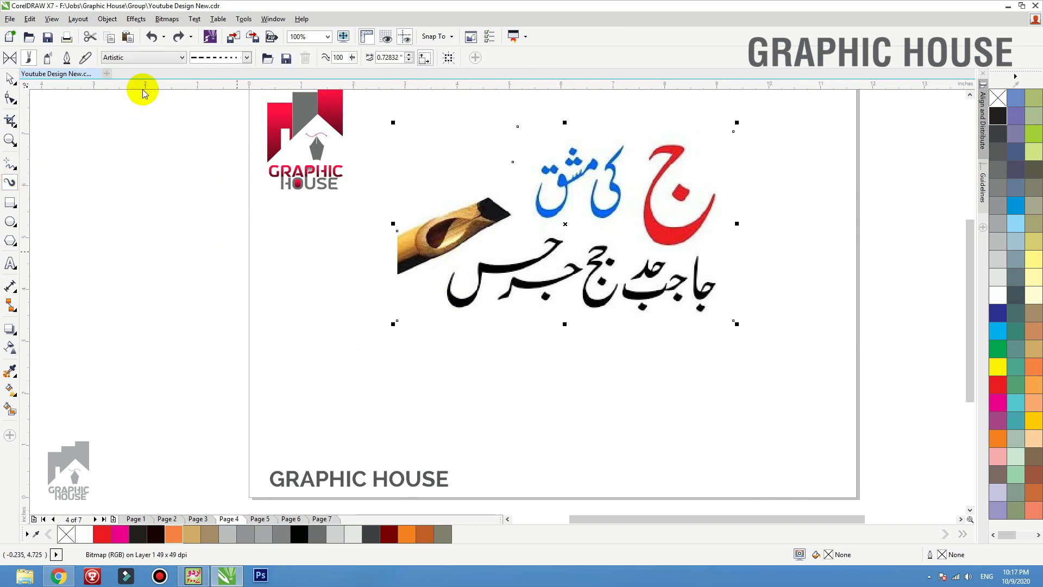
# - Try a long freehand pressure-pen stroke below the practice image, thinned to 0.2 inches, and delete it
pyautogui.click(85, 57)
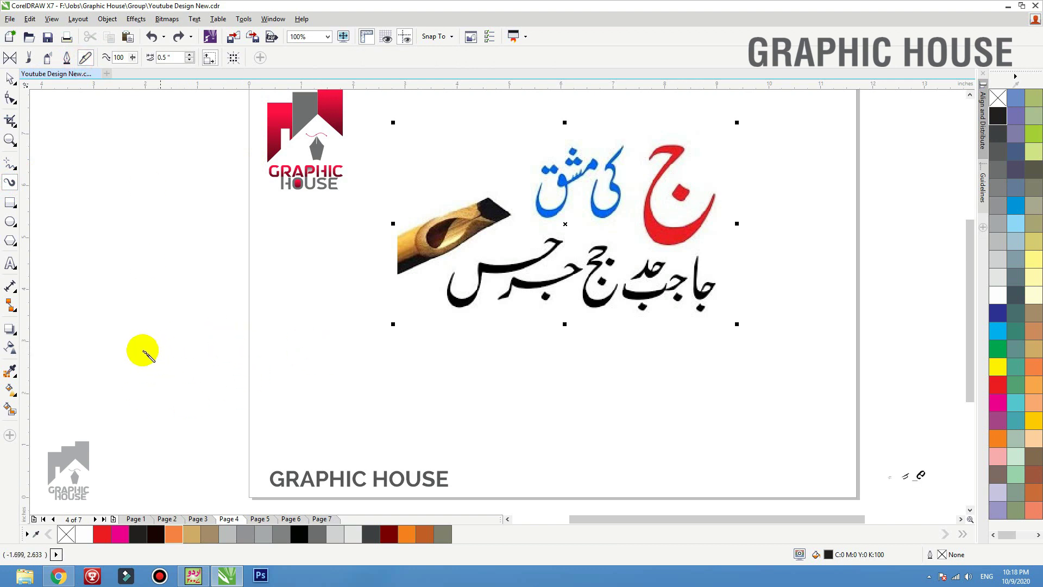
pyautogui.moveTo(113, 321)
pyautogui.mouseDown()
pyautogui.moveTo(115, 438)
pyautogui.moveTo(245, 341)
pyautogui.moveTo(356, 434)
pyautogui.moveTo(652, 435)
pyautogui.moveTo(701, 408)
pyautogui.mouseUp()
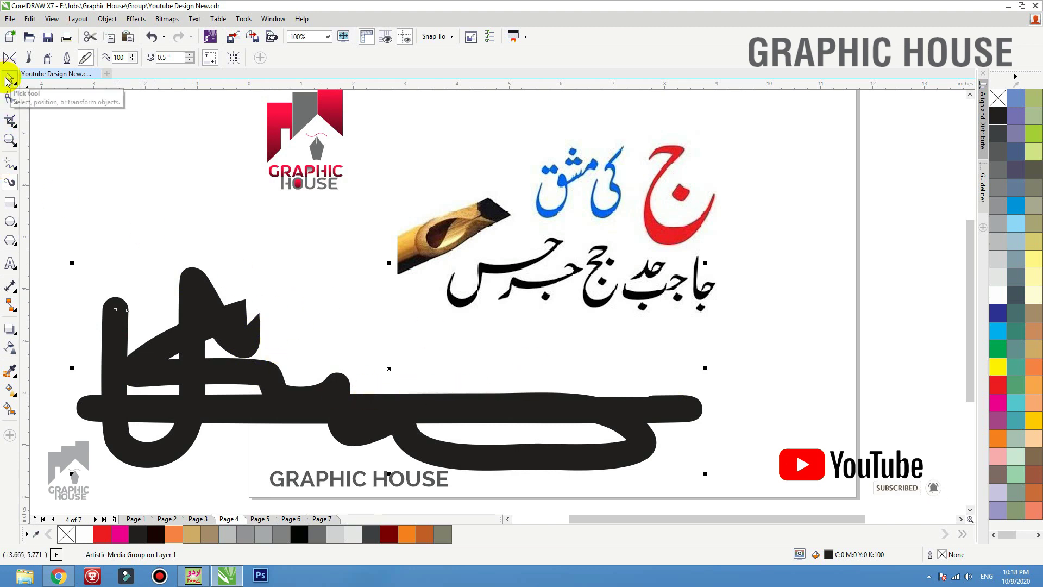
pyautogui.click(190, 60)
pyautogui.click(190, 60)
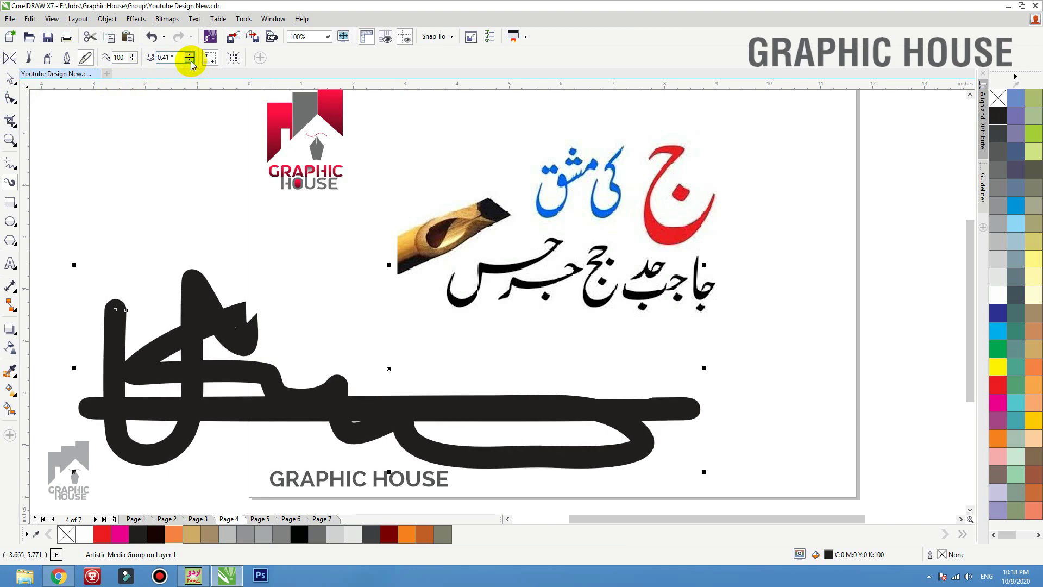
pyautogui.click(190, 61)
pyautogui.click(190, 61)
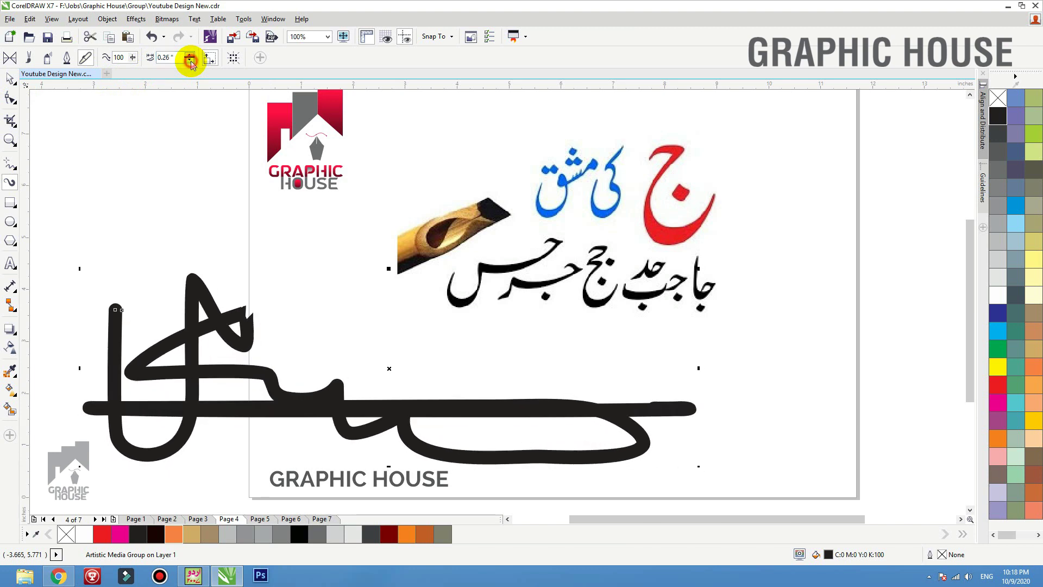
pyautogui.click(190, 61)
pyautogui.click(190, 61)
pyautogui.click(190, 61)
pyautogui.press('Delete')
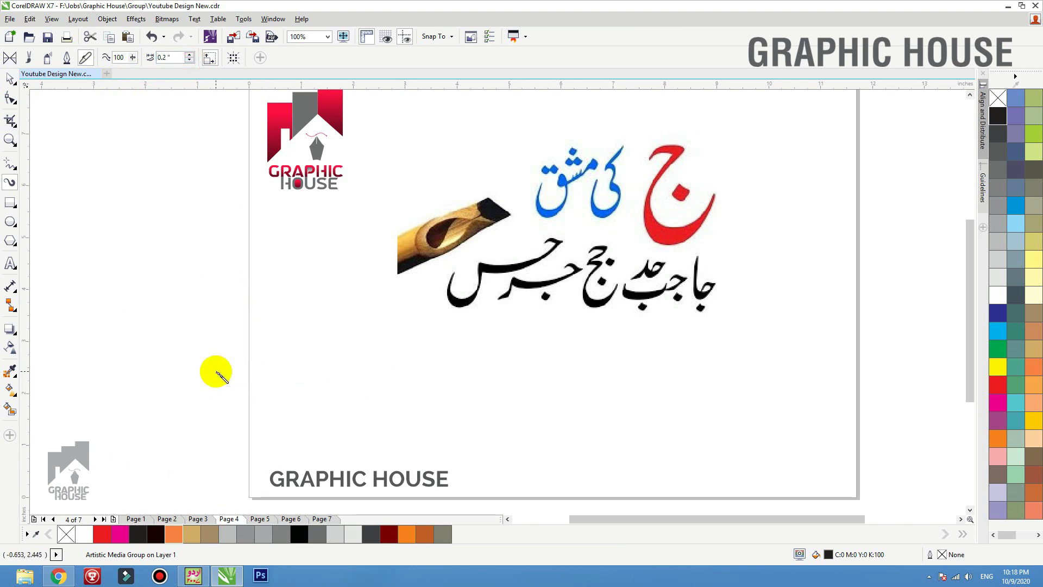
# - Move the reed-pen practice image slightly downward on page 4
pyautogui.click(12, 76)
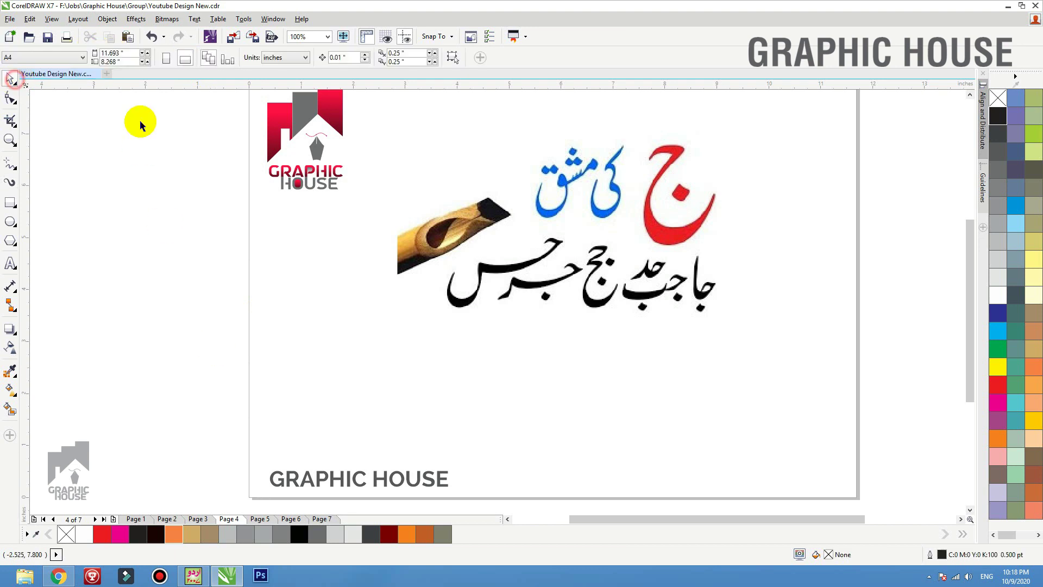
pyautogui.moveTo(596, 232); pyautogui.dragTo(597, 242)
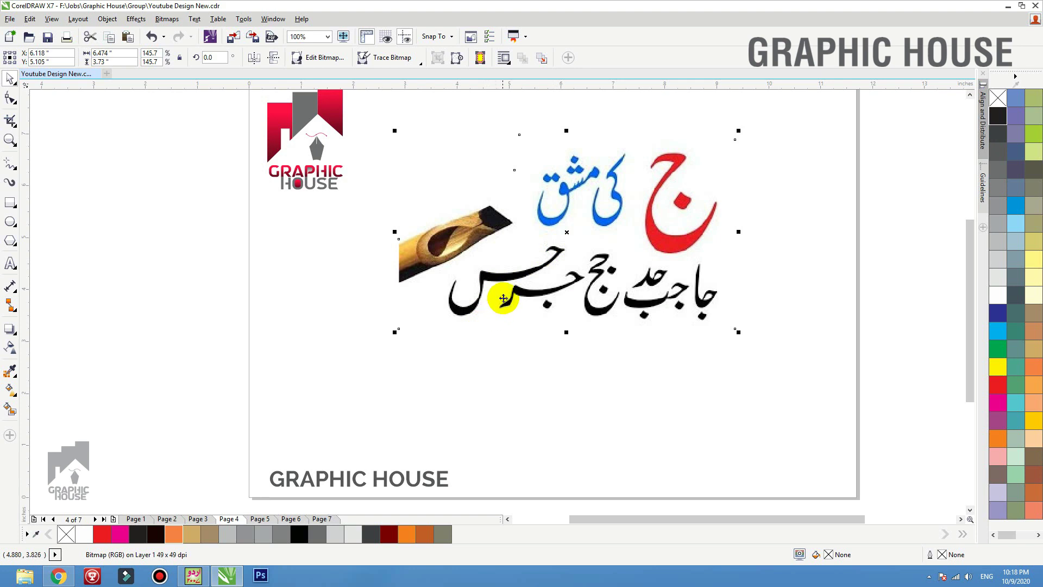
pyautogui.moveTo(508, 294); pyautogui.dragTo(508, 300)
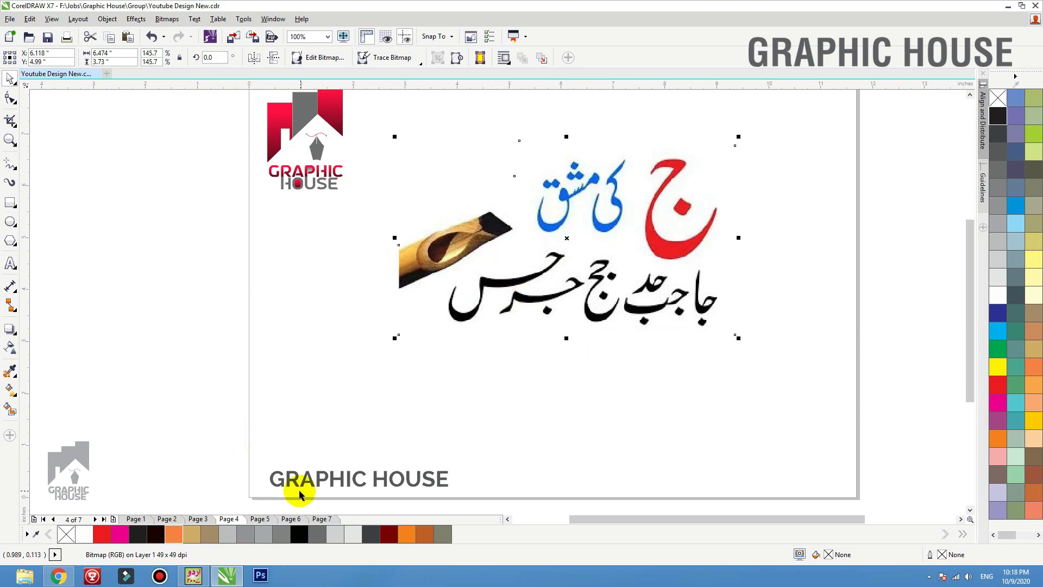
# - Open page 5 and examine the purple drama poster with the couple in the middle up close
pyautogui.click(260, 519)
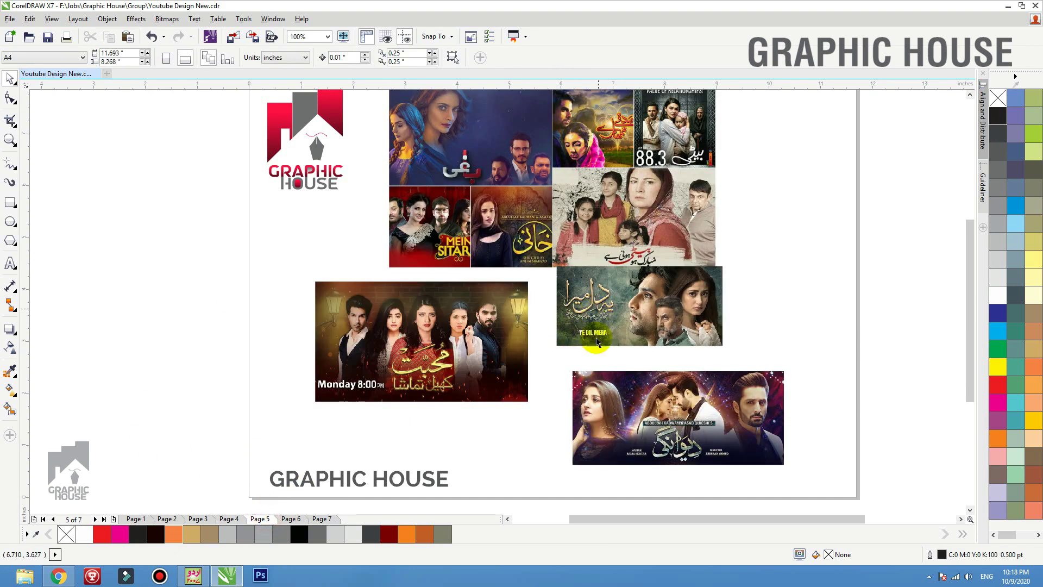
pyautogui.click(629, 428)
pyautogui.hotkey('shift', 'F2')
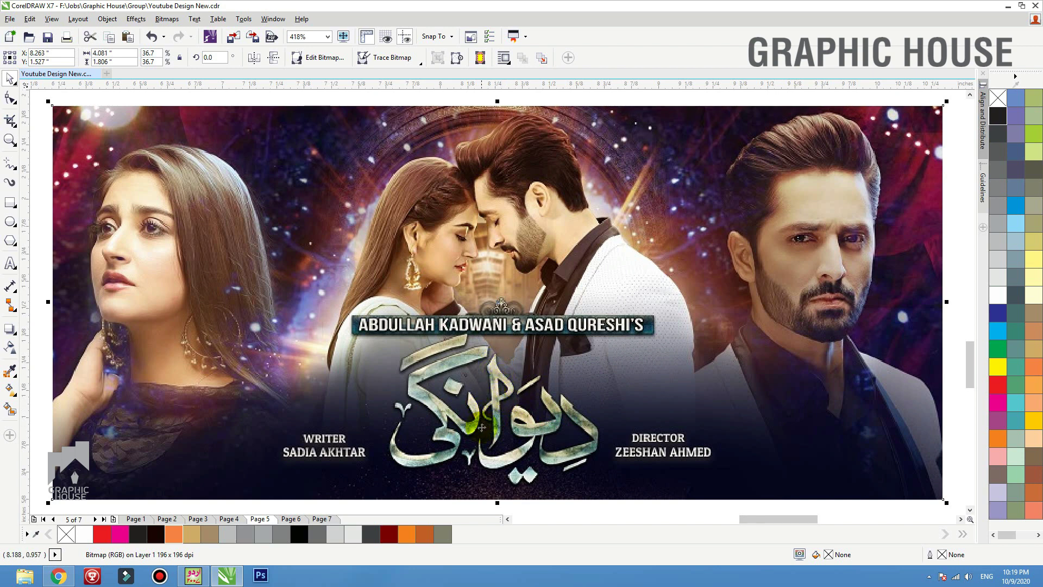
# - Return to page 2 and review the calligraphy word decorated with ornaments
pyautogui.click(213, 518)
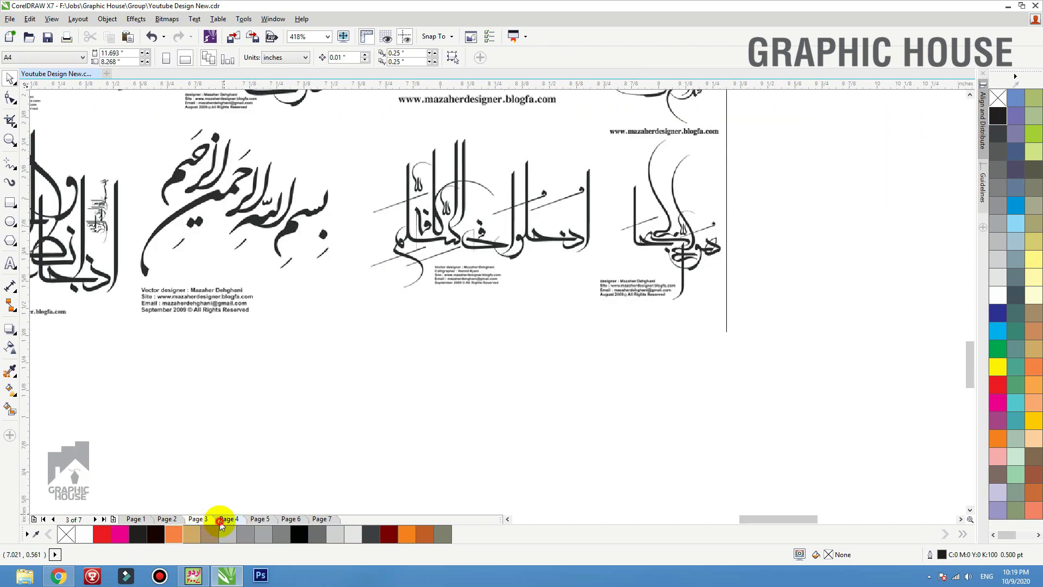
pyautogui.click(173, 519)
pyautogui.scroll(-5, 543, 368)
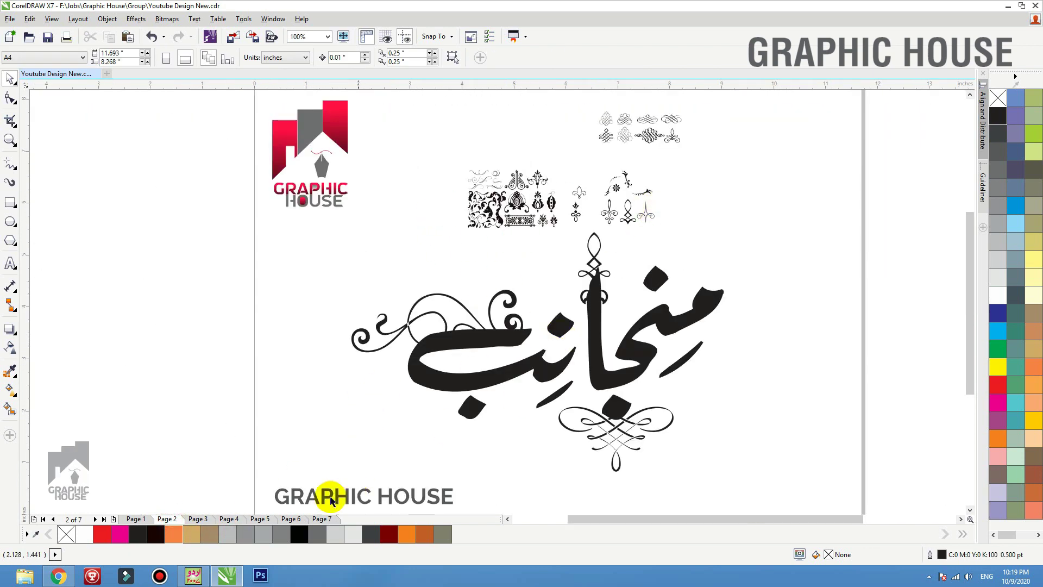
# - Go back to page 5 and examine the Urdu title lettering of the purple drama poster up close
pyautogui.click(235, 519)
pyautogui.click(261, 518)
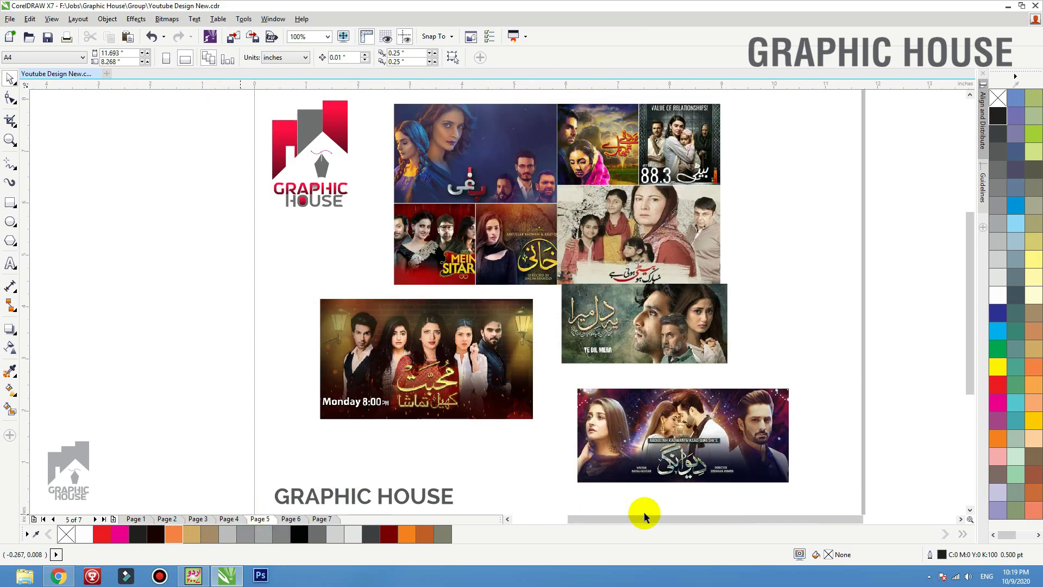
pyautogui.scroll(5, 588, 511)
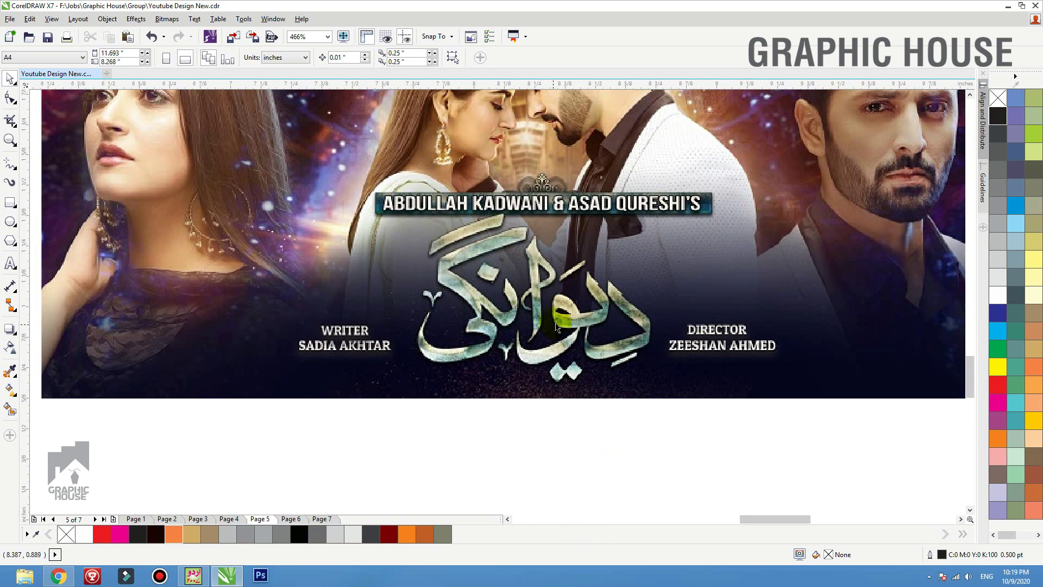
# - Examine the gold calligraphy title on the "Monday 8:00 PM" drama poster up close
pyautogui.scroll(-5, 565, 356)
pyautogui.click(397, 354)
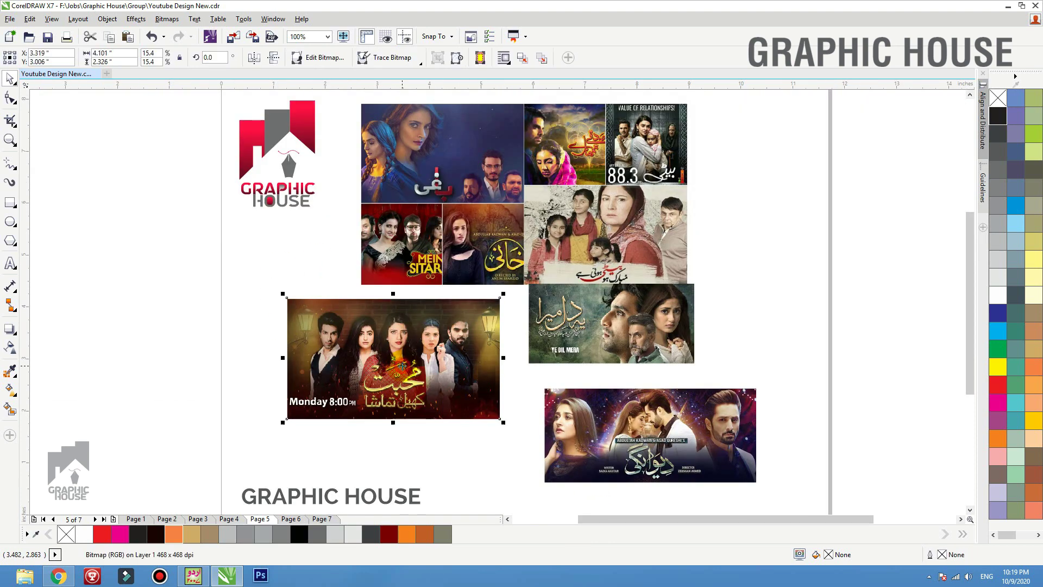
pyautogui.hotkey('shift', 'F2')
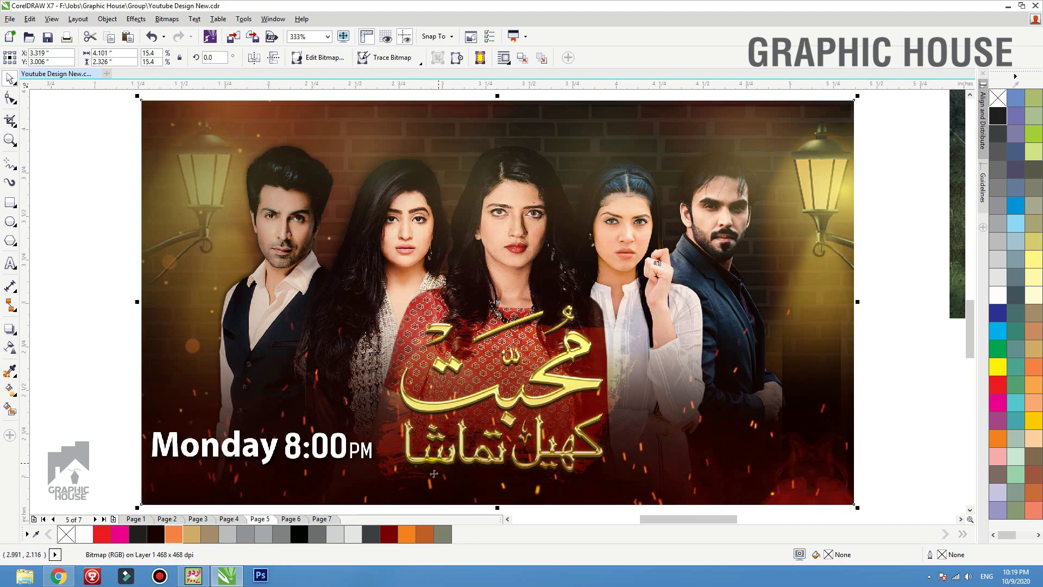
# - Examine the calligraphy title and its scroll ornament on the "Ye Dil Mera" poster up close
pyautogui.scroll(-5, 434, 474)
pyautogui.click(590, 385)
pyautogui.hotkey('shift', 'F2')
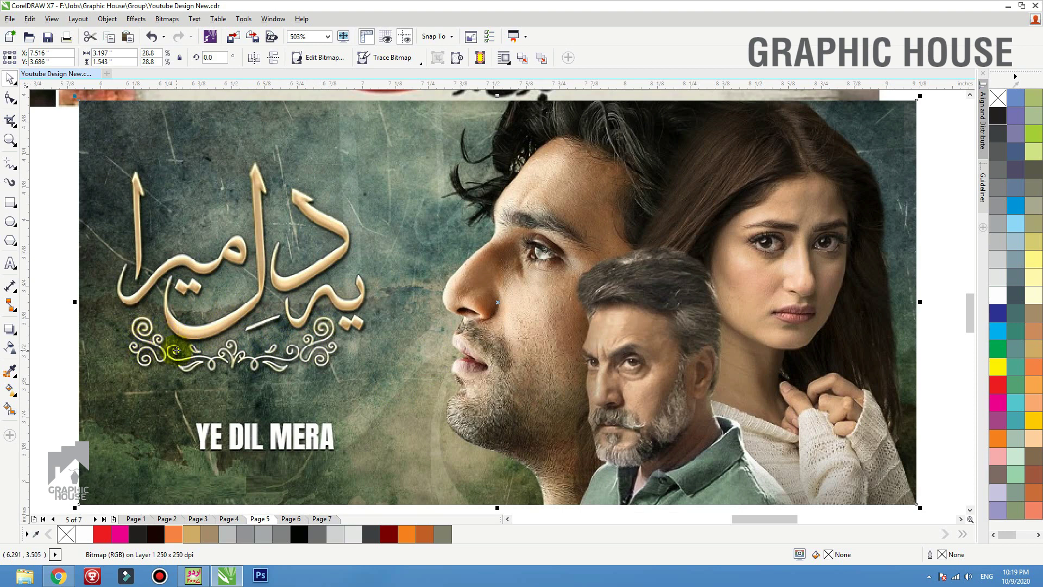
pyautogui.scroll(-2, 661, 259)
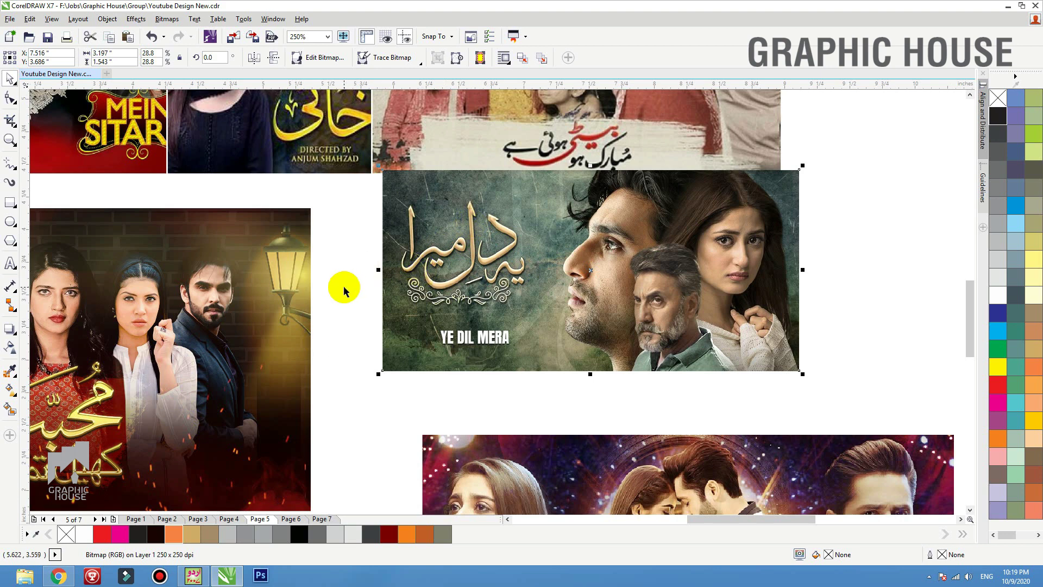
# - Shift the "Ye Dil Mera" poster slightly down and revisit the calligraphy samples on pages 2 and 3
pyautogui.moveTo(469, 317); pyautogui.dragTo(471, 335)
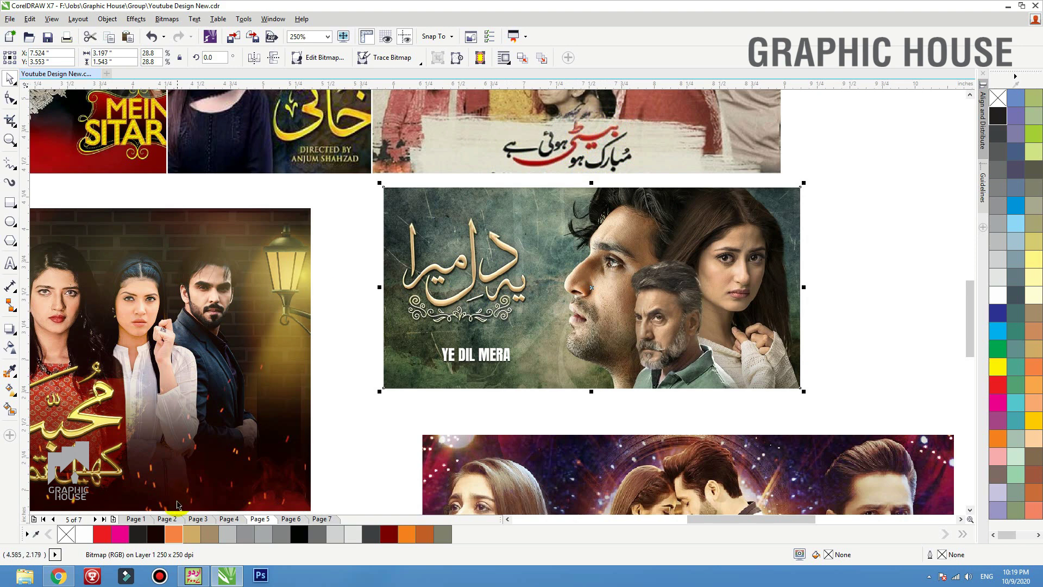
pyautogui.click(173, 520)
pyautogui.scroll(-4, 242, 463)
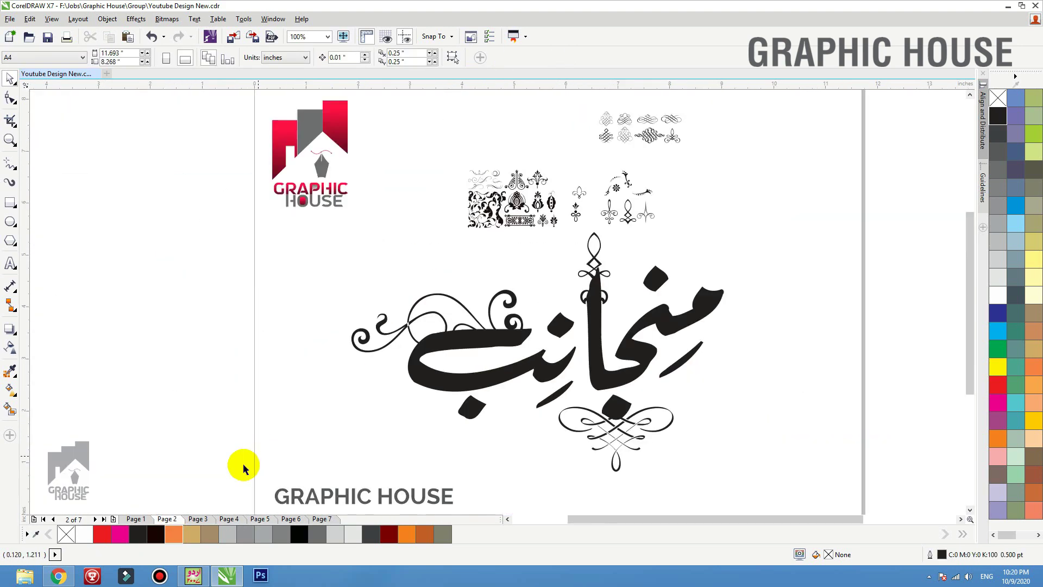
pyautogui.click(199, 519)
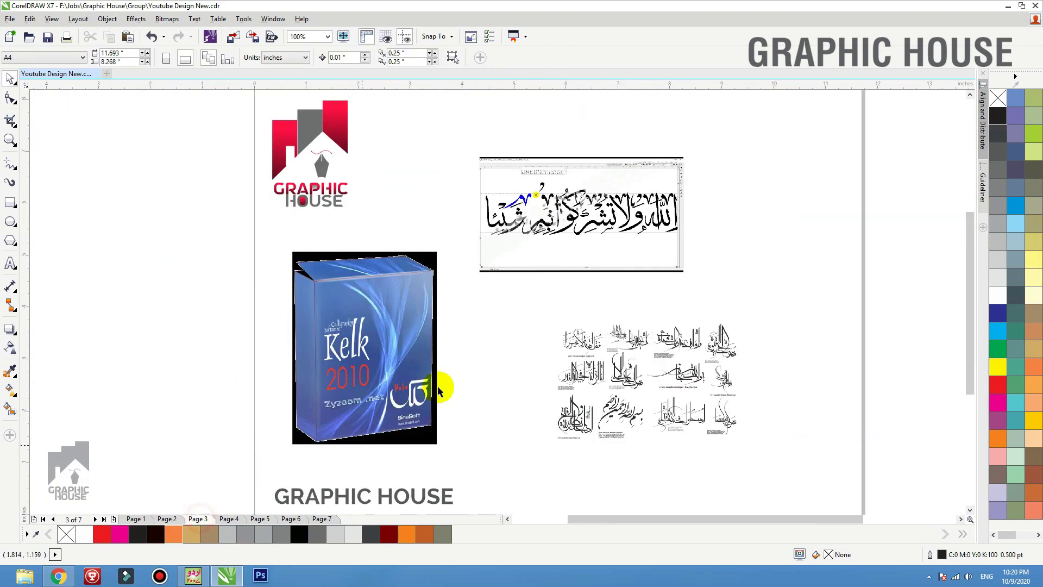
# - Return to page 5 and examine the Urdu titles in the drama poster collage up close
pyautogui.click(254, 520)
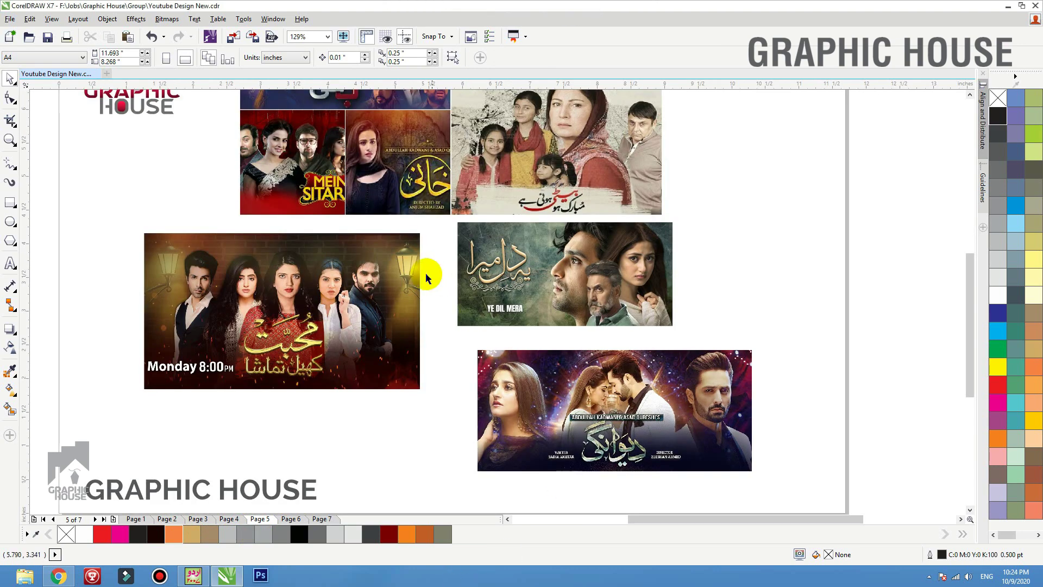
pyautogui.click(427, 183)
pyautogui.hotkey('shift', 'F2')
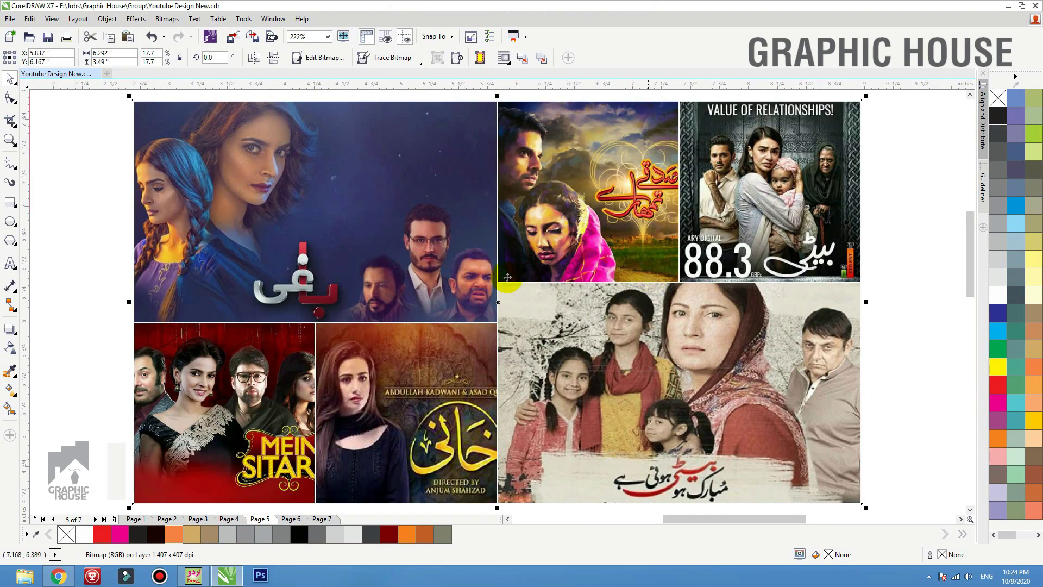
pyautogui.scroll(2, 513, 338)
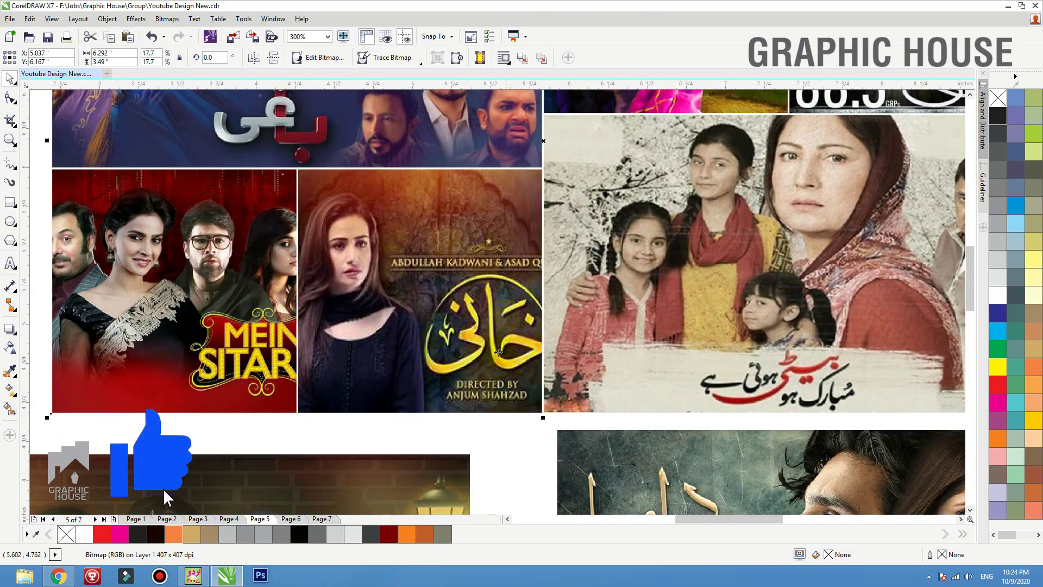
pyautogui.scroll(-2, 527, 263)
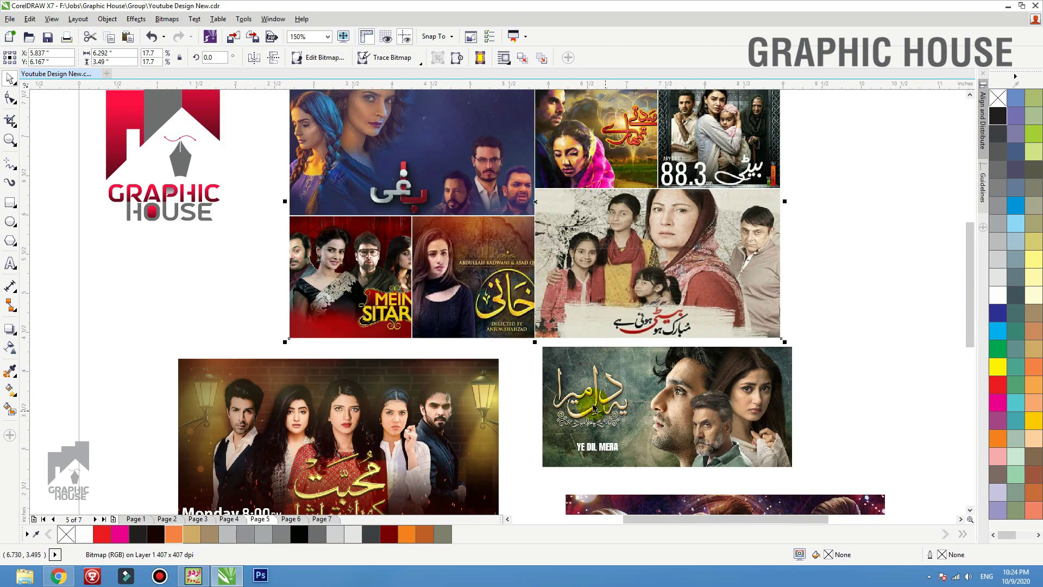
pyautogui.click(535, 344)
pyautogui.scroll(-2, 575, 313)
pyautogui.scroll(5, 678, 256)
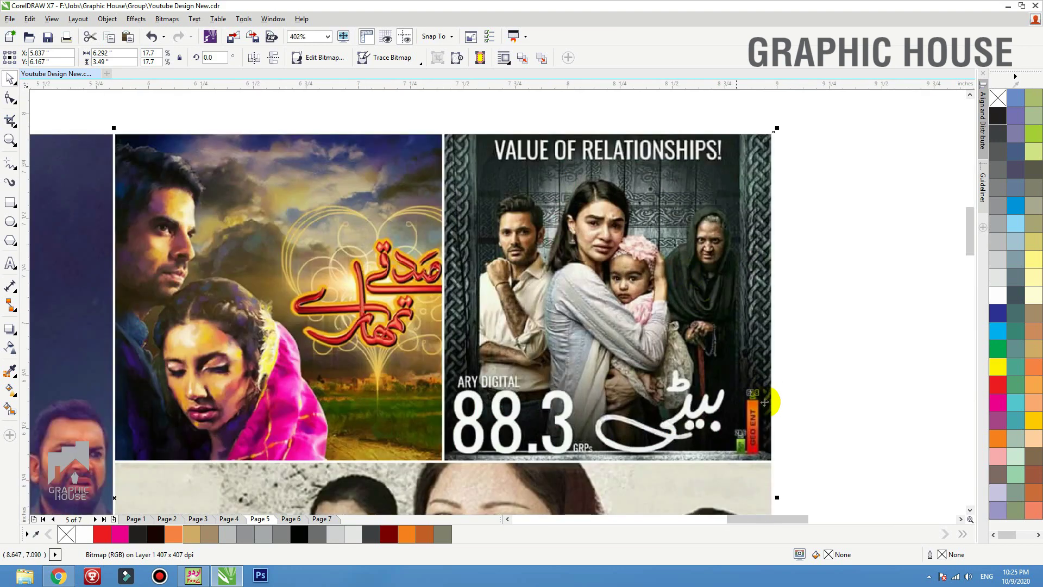
# - Try hand-lettering an Urdu word with 0.2" Artistic Media strokes in the blank area beside the poster collage, and delete the strokes
pyautogui.click(11, 182)
pyautogui.scroll(-4, 326, 240)
pyautogui.moveTo(791, 214); pyautogui.dragTo(824, 178)
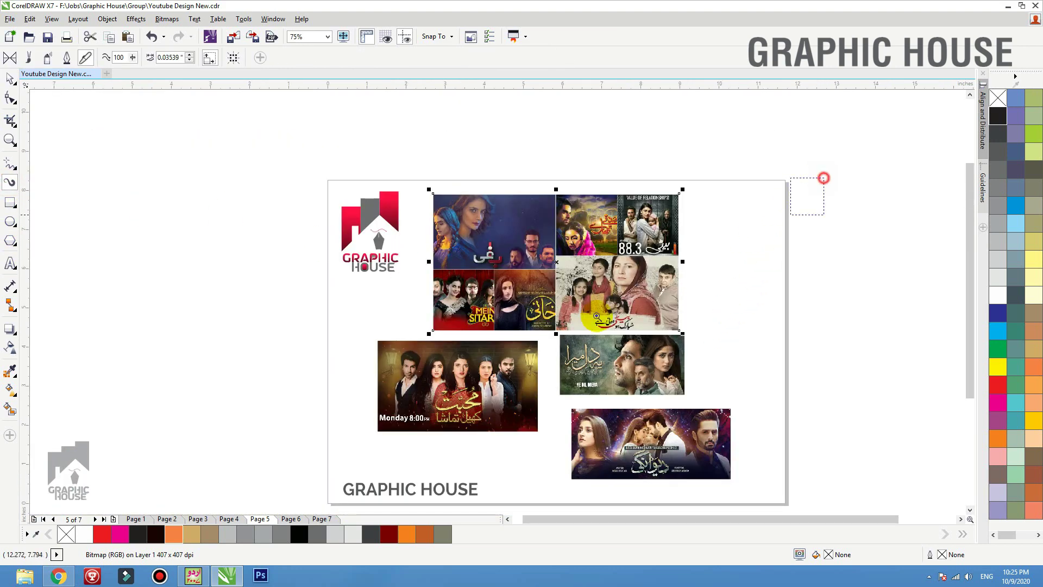
pyautogui.scroll(5, 799, 275)
pyautogui.click(6, 185)
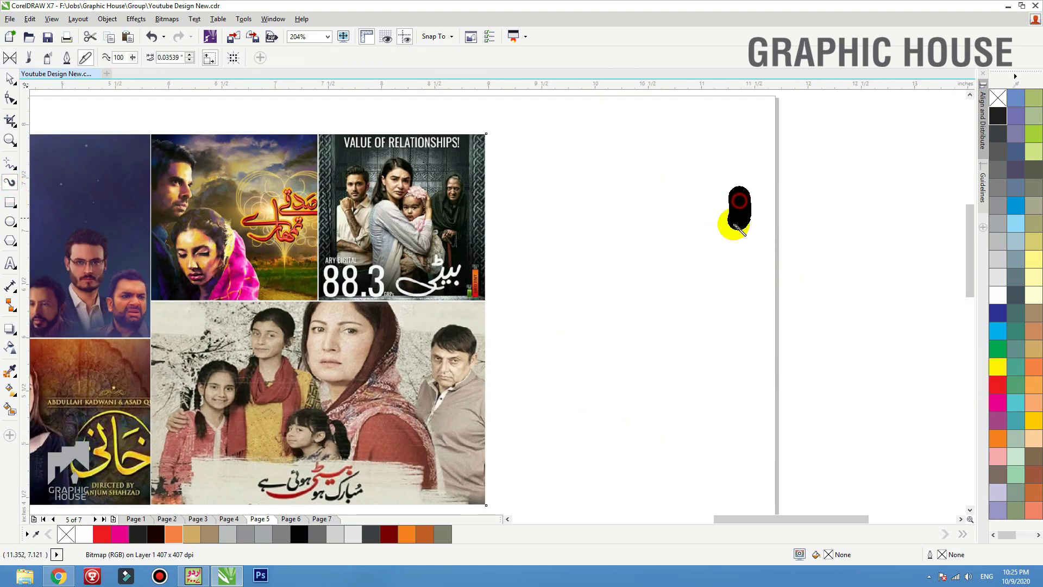
pyautogui.moveTo(733, 225)
pyautogui.mouseDown()
pyautogui.moveTo(687, 236)
pyautogui.moveTo(658, 229)
pyautogui.moveTo(655, 198)
pyautogui.moveTo(658, 369)
pyautogui.moveTo(567, 409)
pyautogui.moveTo(530, 307)
pyautogui.moveTo(758, 388)
pyautogui.moveTo(791, 336)
pyautogui.mouseUp()
pyautogui.moveTo(619, 149)
pyautogui.mouseDown()
pyautogui.moveTo(622, 133)
pyautogui.moveTo(655, 137)
pyautogui.mouseUp()
pyautogui.moveTo(685, 236); pyautogui.dragTo(685, 216)
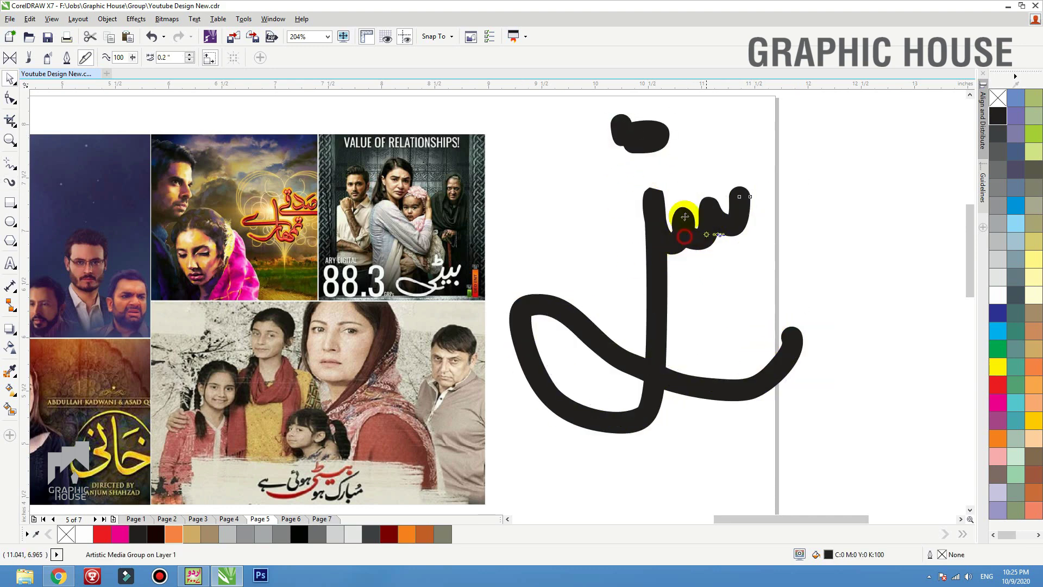
pyautogui.press('Delete')
pyautogui.click(624, 143)
pyautogui.press('Delete')
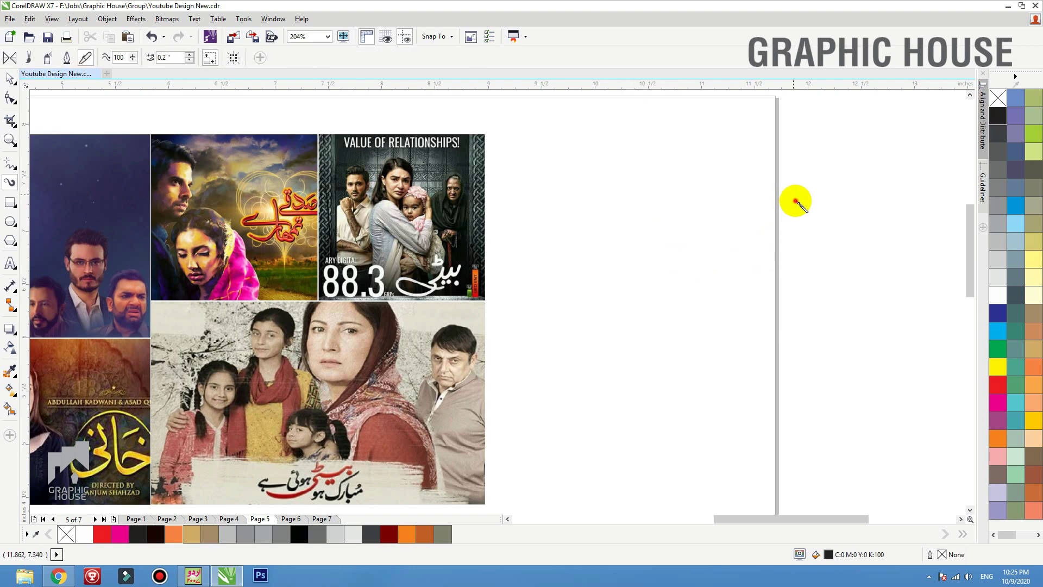
# - Try a larger freehand version of the Urdu word with its dots and upper mark, and delete all its strokes
pyautogui.moveTo(796, 202)
pyautogui.mouseDown()
pyautogui.moveTo(748, 242)
pyautogui.moveTo(694, 256)
pyautogui.moveTo(679, 364)
pyautogui.mouseUp()
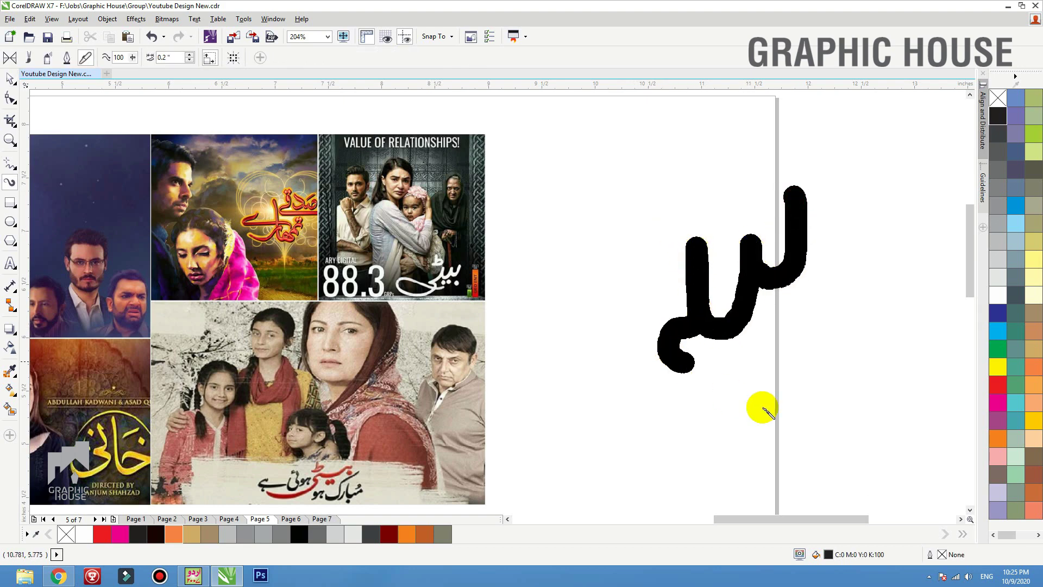
pyautogui.moveTo(762, 409)
pyautogui.mouseDown()
pyautogui.moveTo(299, 428)
pyautogui.moveTo(386, 385)
pyautogui.moveTo(664, 491)
pyautogui.moveTo(864, 546)
pyautogui.moveTo(843, 474)
pyautogui.mouseUp()
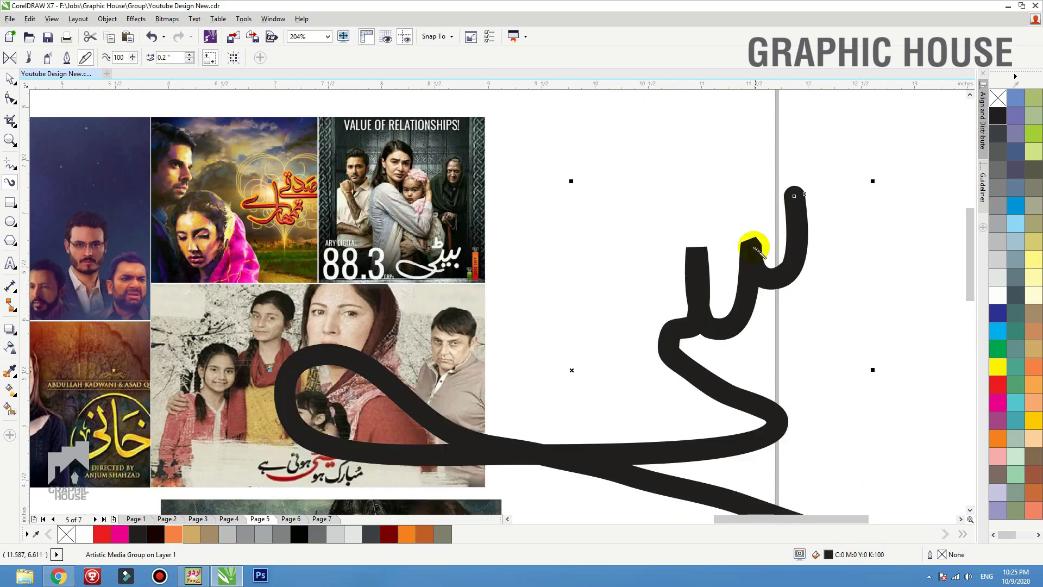
pyautogui.moveTo(794, 301); pyautogui.dragTo(826, 305)
pyautogui.moveTo(765, 343); pyautogui.dragTo(791, 358)
pyautogui.moveTo(672, 131)
pyautogui.mouseDown()
pyautogui.moveTo(673, 191)
pyautogui.moveTo(714, 185)
pyautogui.moveTo(647, 202)
pyautogui.mouseUp()
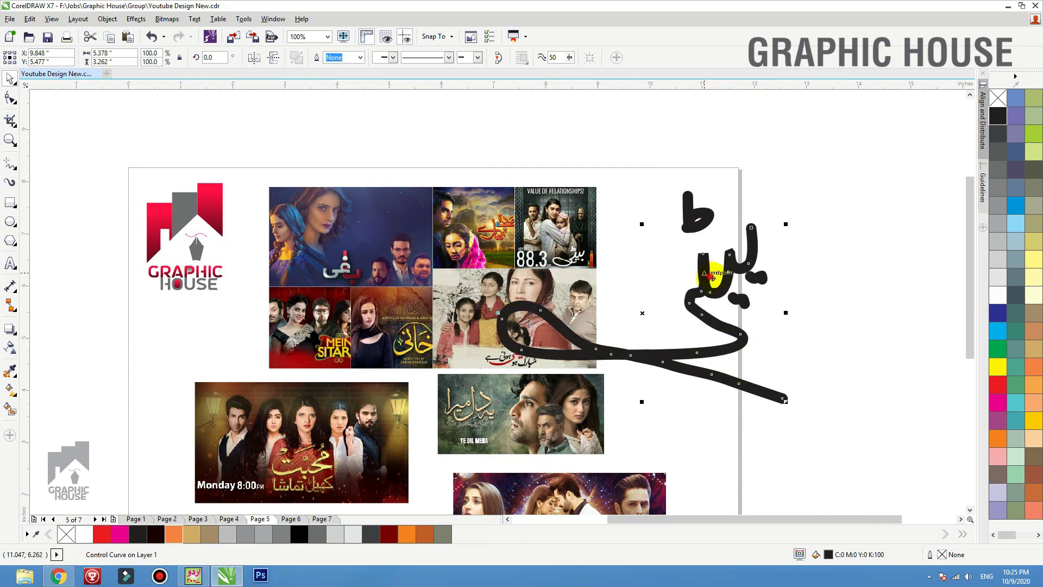
pyautogui.press('space')
pyautogui.moveTo(831, 156); pyautogui.dragTo(684, 403)
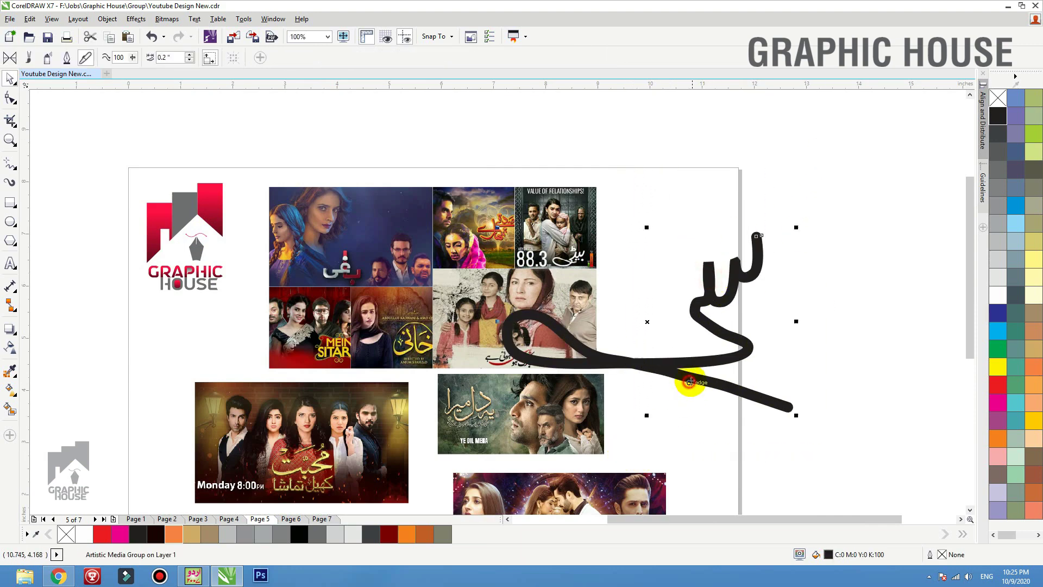
pyautogui.press('Delete')
# - Go to page 6 and examine the "Kitabat CDR Free Download" sheet of colored calligraphy words at full view
pyautogui.scroll(1, 559, 295)
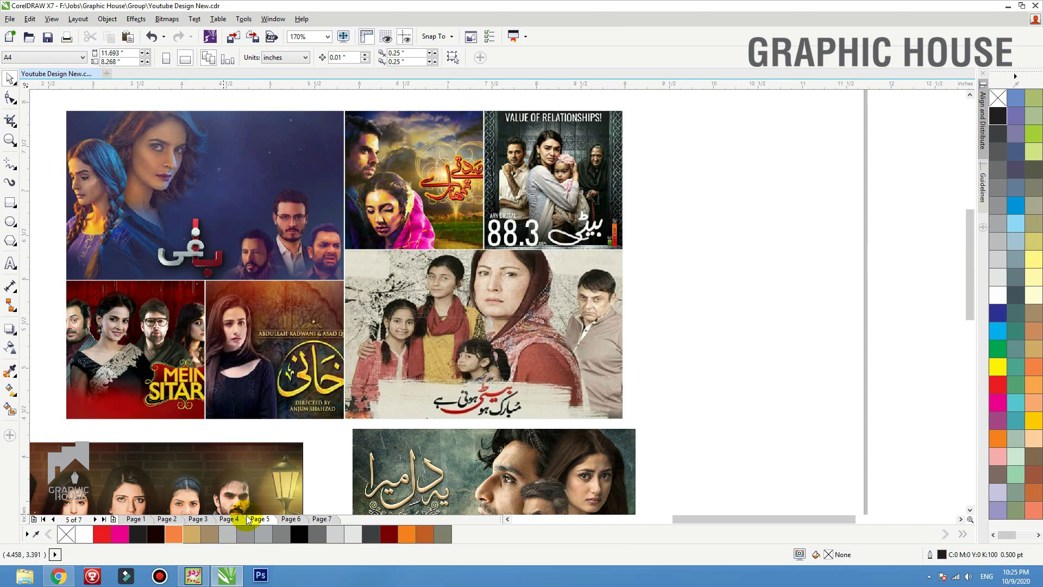
pyautogui.click(288, 520)
pyautogui.click(437, 304)
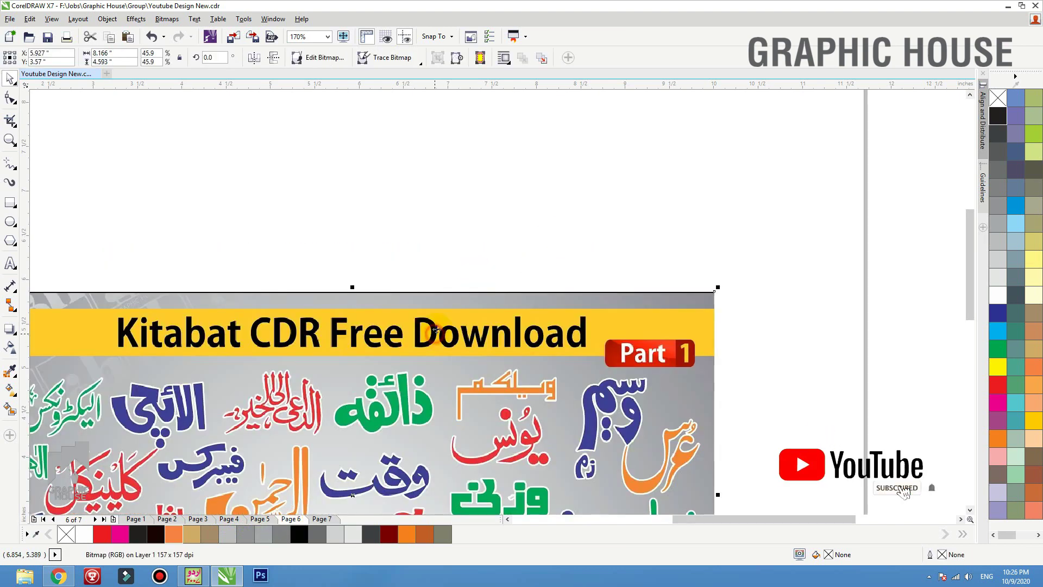
pyautogui.hotkey('shift', 'F2')
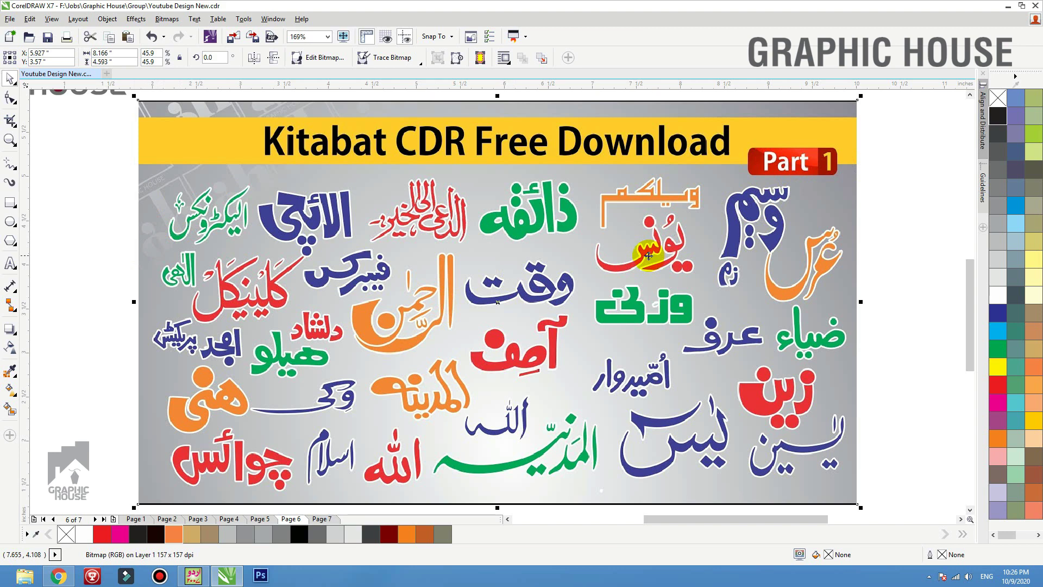
pyautogui.click(892, 320)
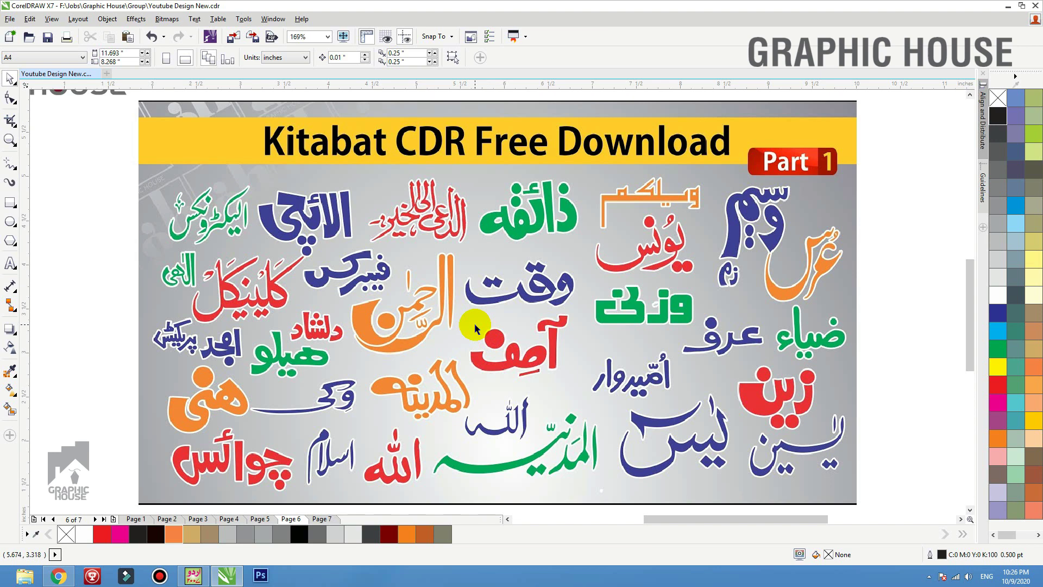
# - Duplicate the "Monday 8:00 PM" poster on page 5 and place the copy beside the Halloween text effects strip on page 7
pyautogui.click(320, 519)
pyautogui.scroll(-3, 550, 283)
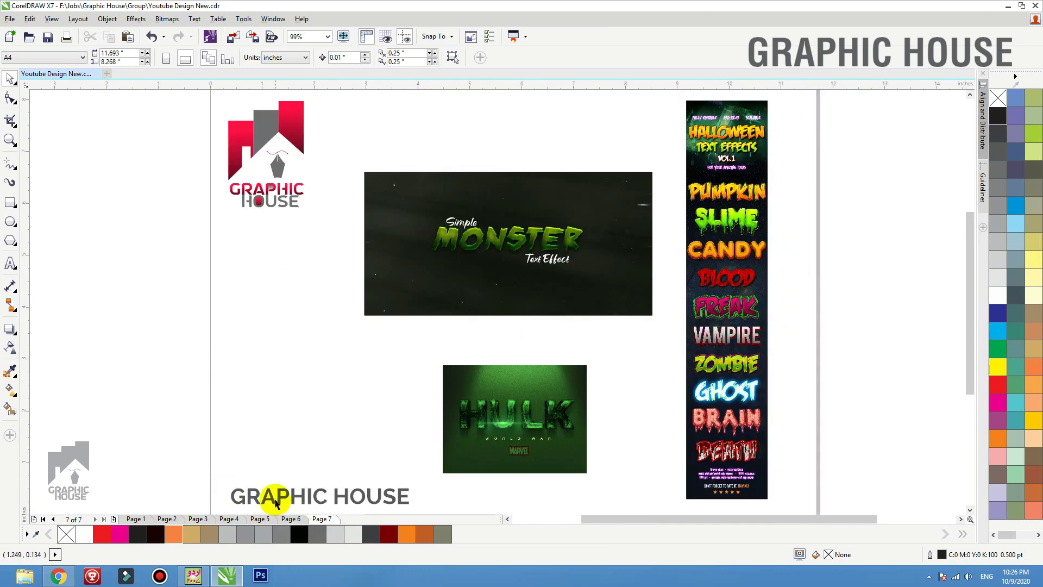
pyautogui.click(259, 519)
pyautogui.click(397, 383)
pyautogui.moveTo(397, 383); pyautogui.dragTo(104, 380)
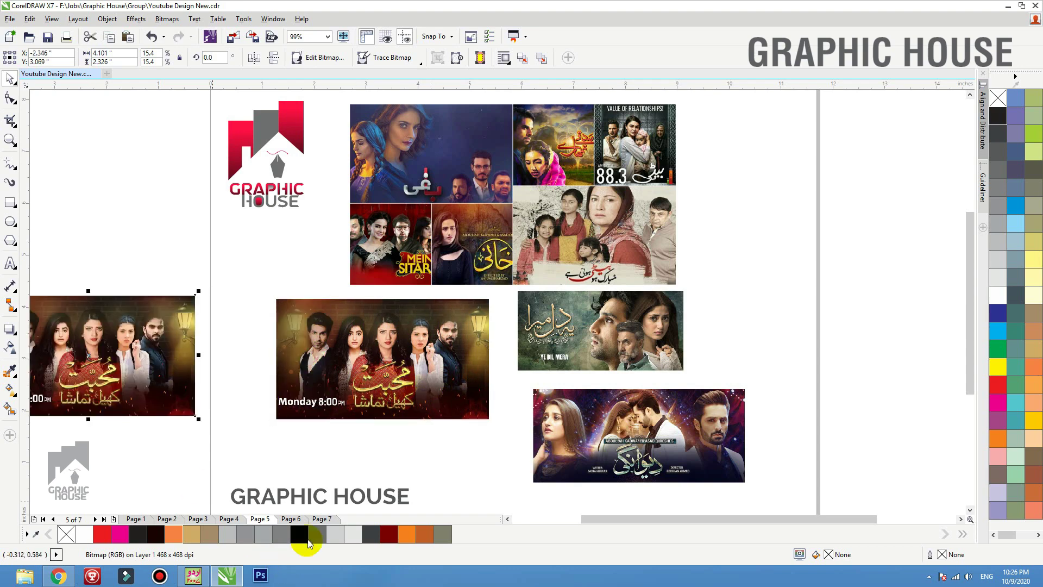
pyautogui.moveTo(320, 523); pyautogui.dragTo(879, 219)
# - Compare the poster's gold calligraphy title with the Halloween text effects up close
pyautogui.scroll(5, 879, 219)
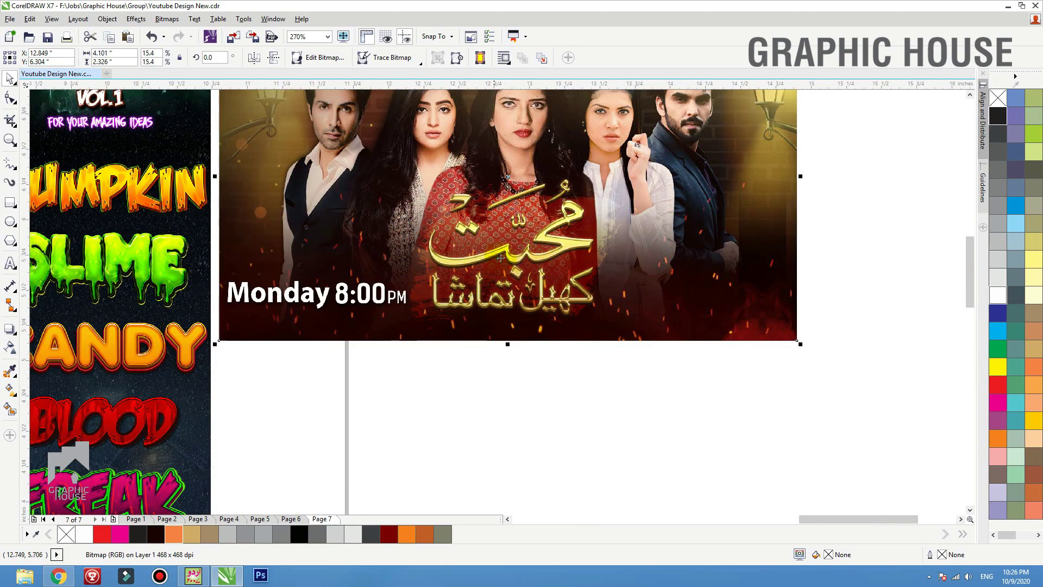
pyautogui.scroll(-4, 558, 276)
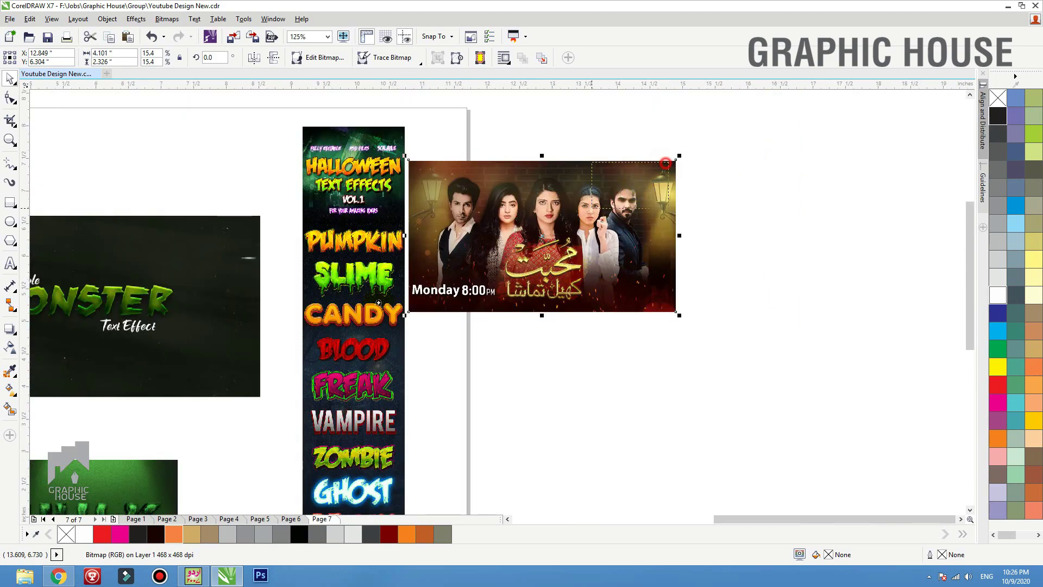
pyautogui.moveTo(669, 162); pyautogui.dragTo(217, 367)
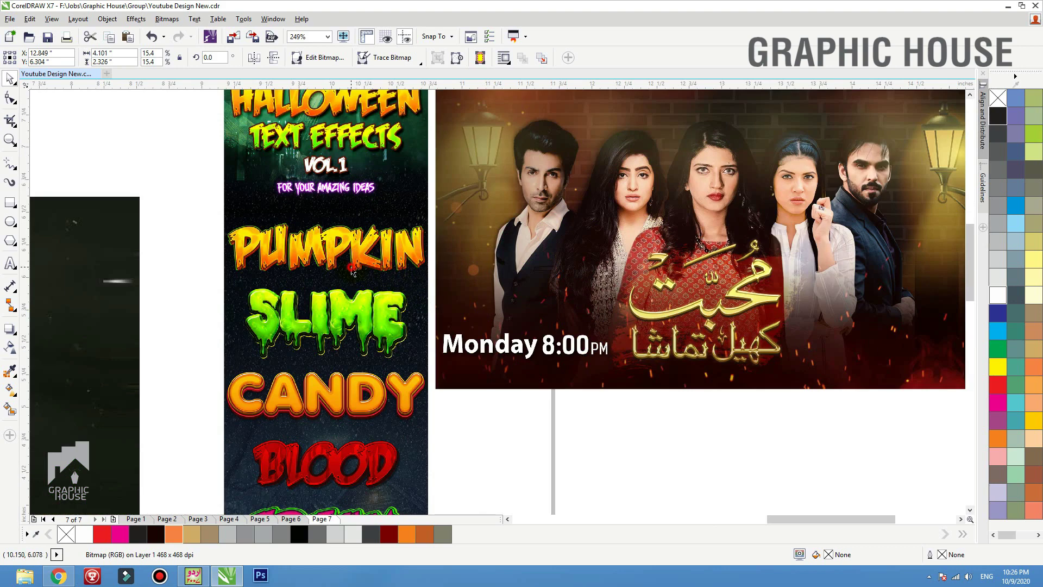
pyautogui.click(501, 459)
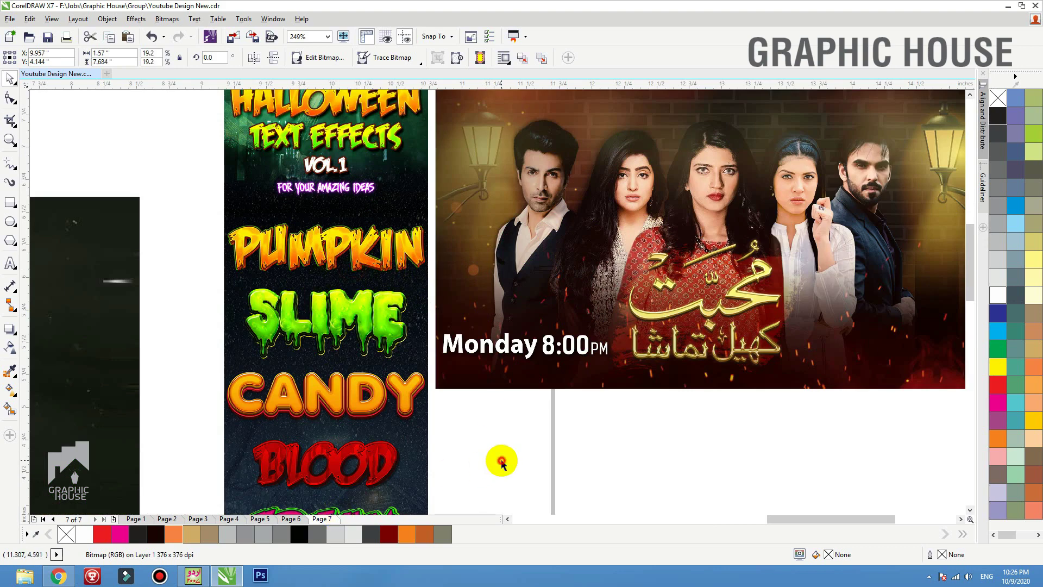
pyautogui.press('F3')
# - Move the Halloween text effects strip up and the poster copy down beside it, and inspect the poster's title
pyautogui.moveTo(373, 292); pyautogui.dragTo(373, 239)
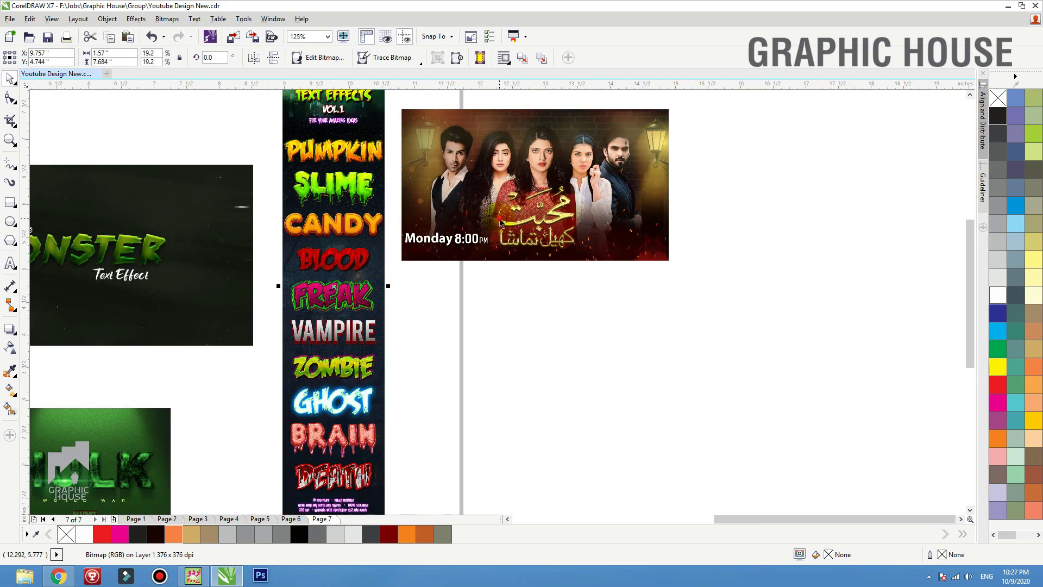
pyautogui.moveTo(535, 185); pyautogui.dragTo(536, 326)
pyautogui.scroll(4, 292, 346)
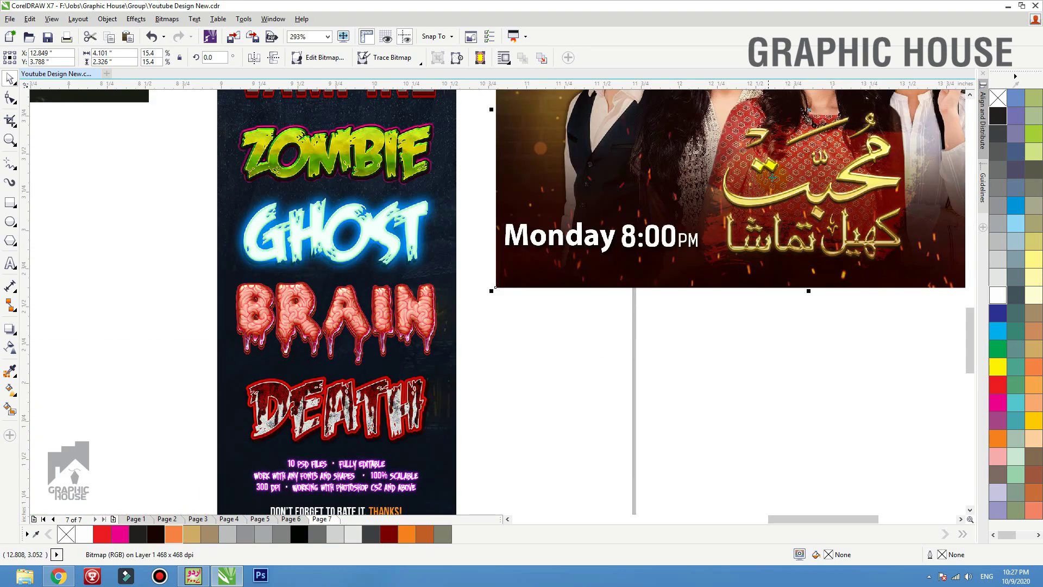
pyautogui.scroll(-3, 749, 362)
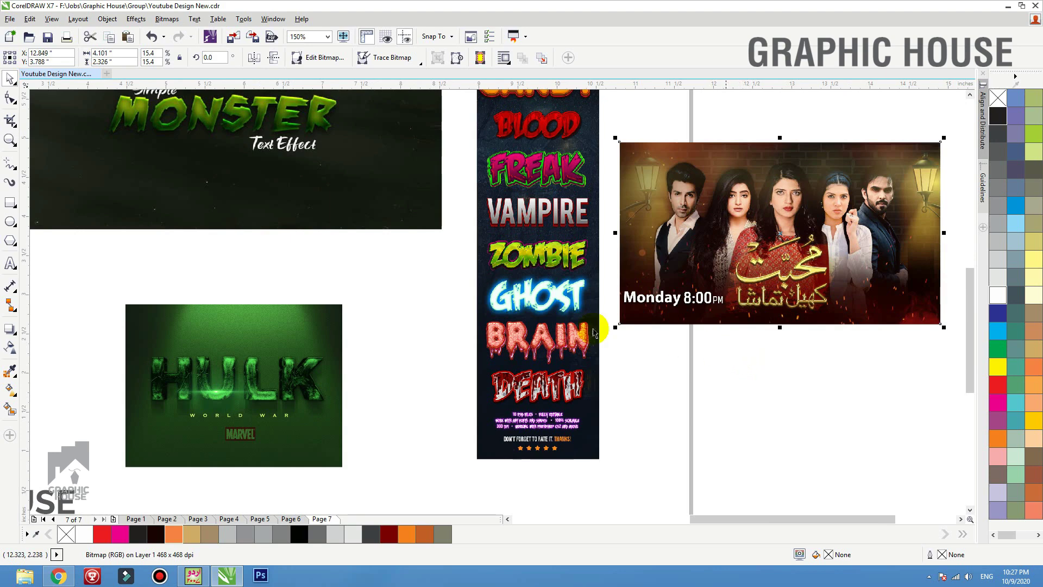
# - Reposition the green Hulk image slightly higher below the Monster text effect image
pyautogui.moveTo(285, 439); pyautogui.dragTo(288, 399)
pyautogui.press('Escape')
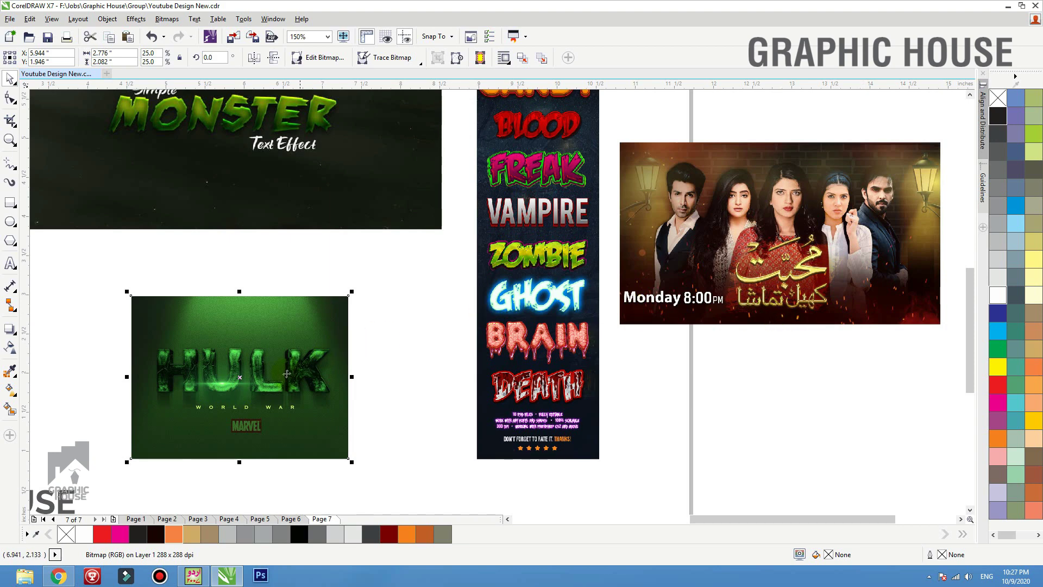
pyautogui.moveTo(215, 367); pyautogui.dragTo(210, 357)
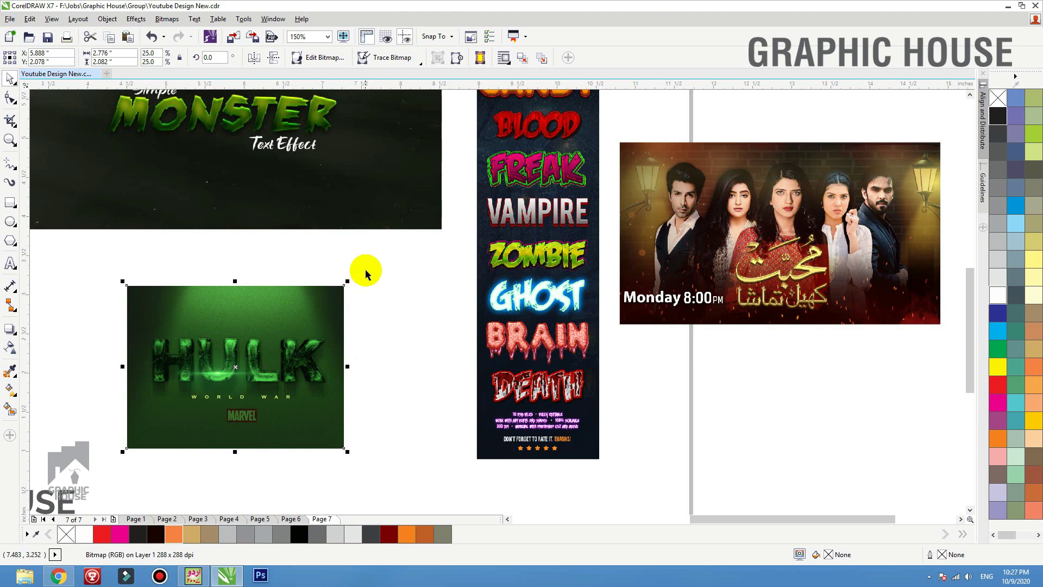
# - Place the drama poster above the Monster image, center-align the two vertically, shift both slightly down, and deselect them
pyautogui.scroll(-2, 790, 308)
pyautogui.moveTo(768, 285); pyautogui.dragTo(489, 138)
pyautogui.keyDown('shift'); pyautogui.click(496, 197); pyautogui.keyUp('shift')
pyautogui.press('c')
pyautogui.moveTo(496, 196); pyautogui.dragTo(496, 216)
pyautogui.click(352, 252)
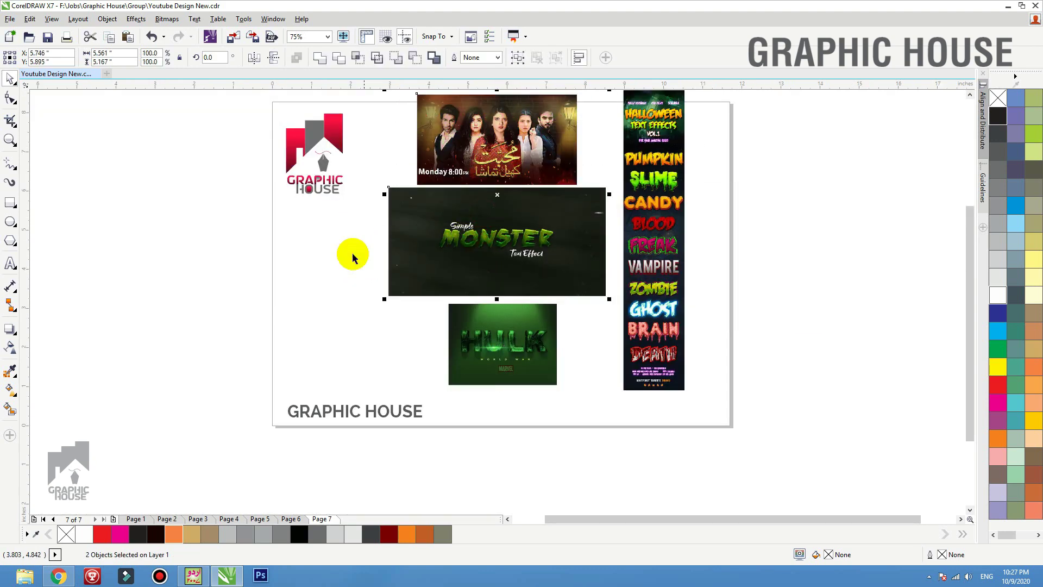
pyautogui.press('F4')
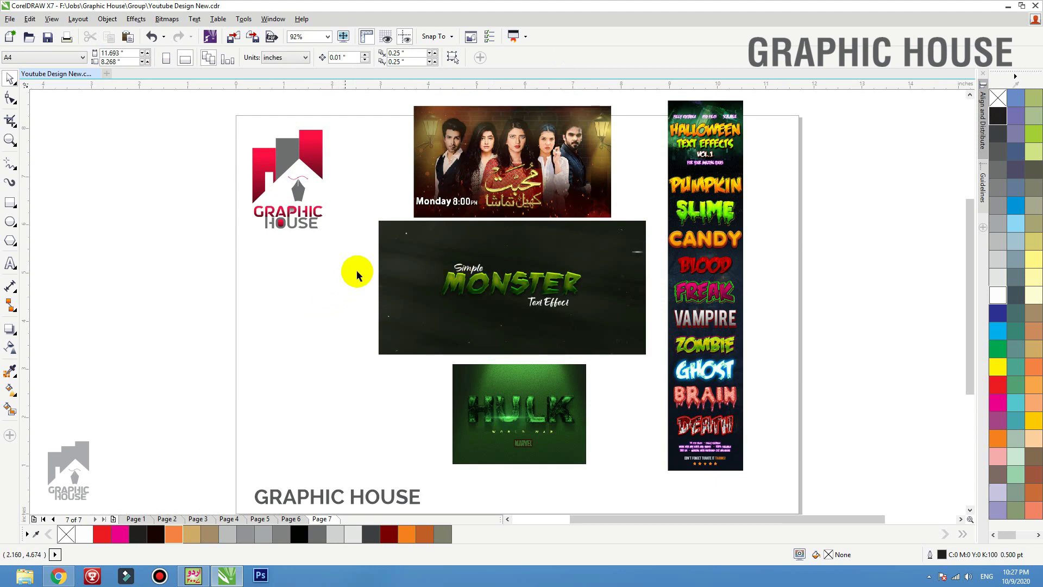